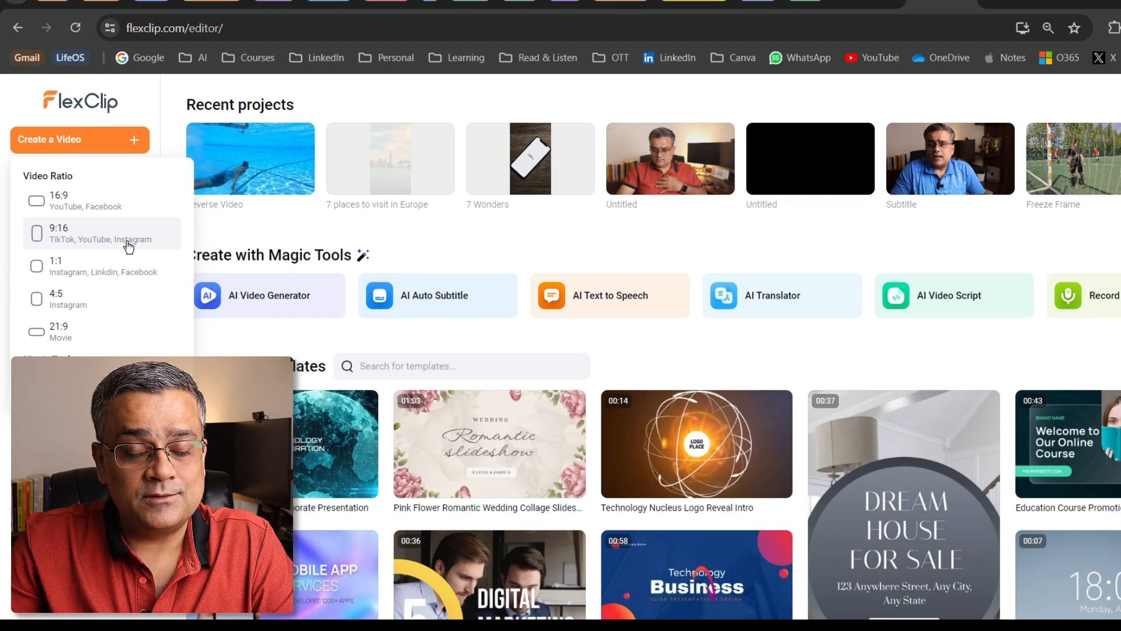
Create a 9:16 video project without importing media and open the AI Text to Video generator
click(129, 247)
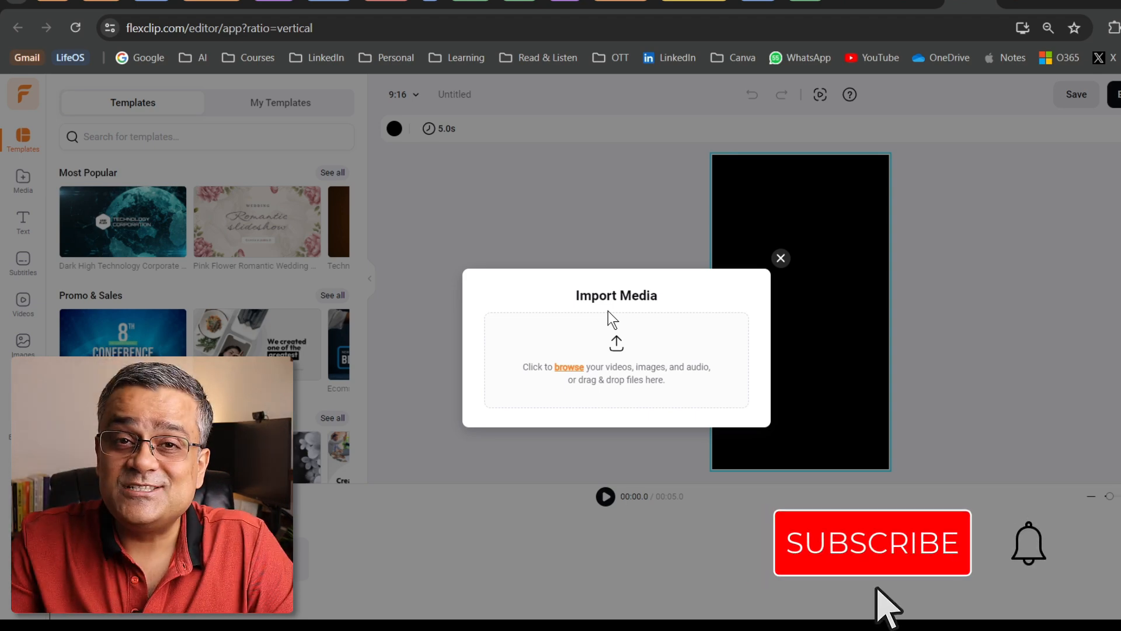
click(780, 258)
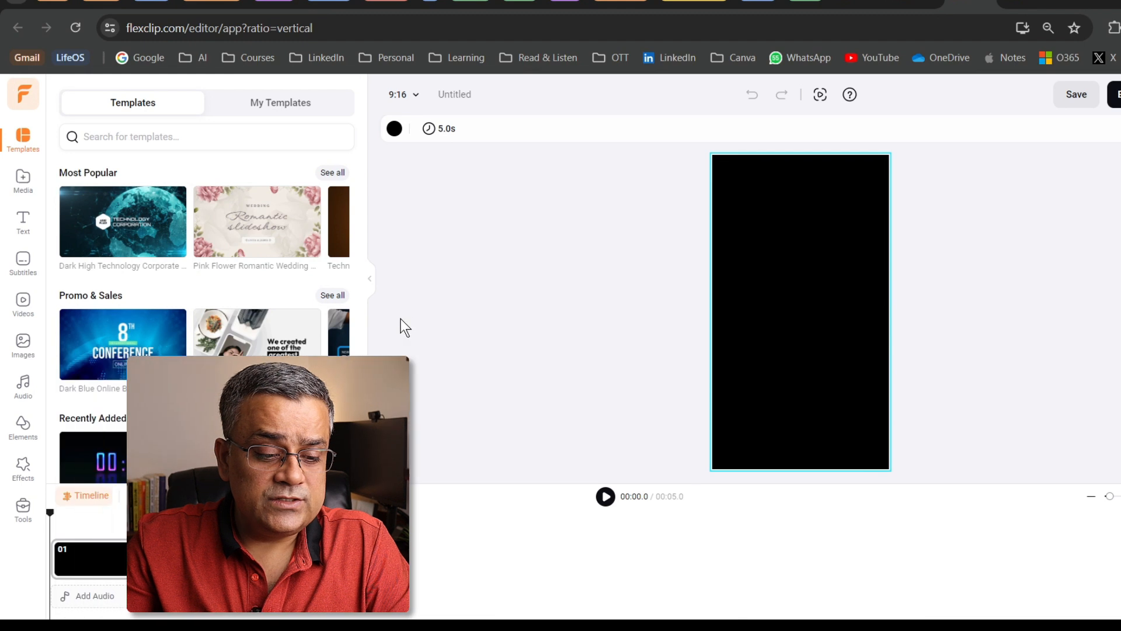
click(23, 507)
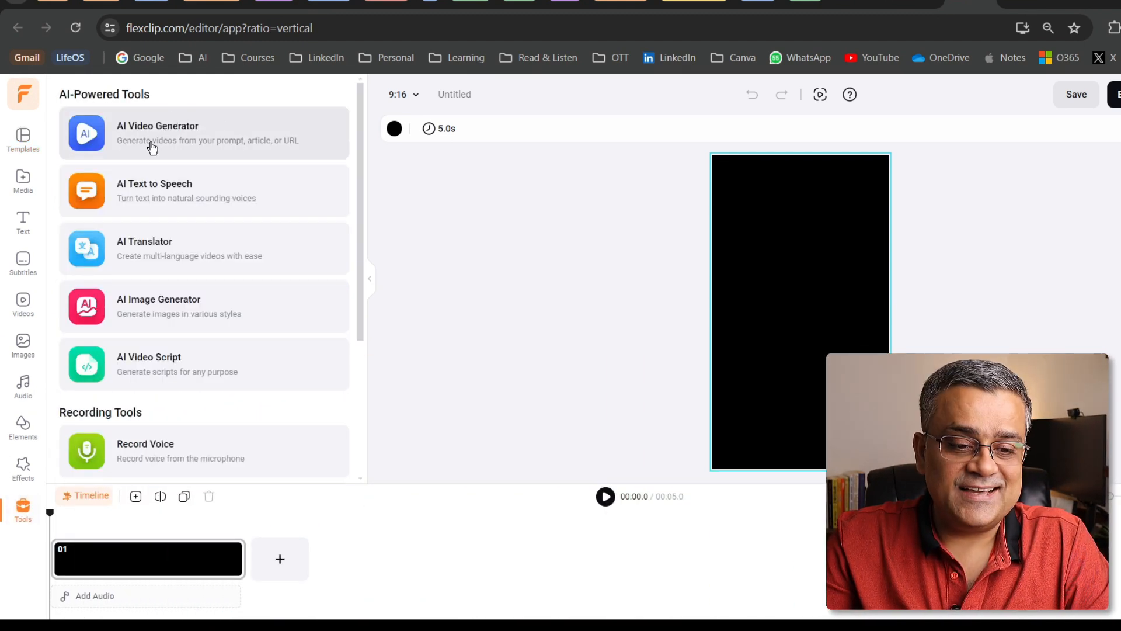
click(247, 140)
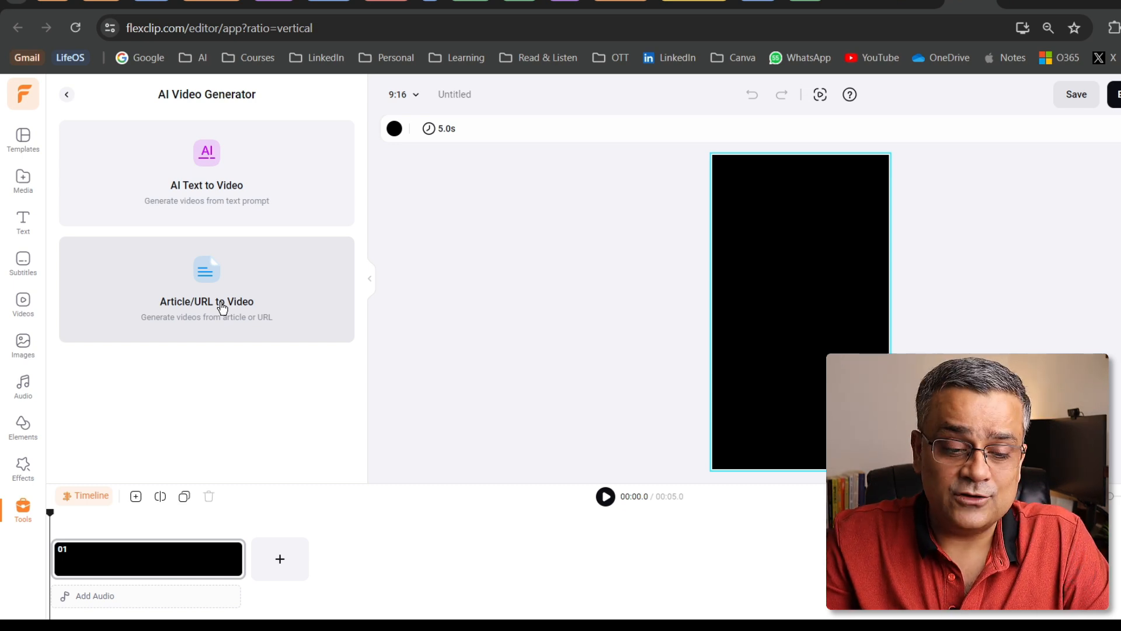
click(224, 160)
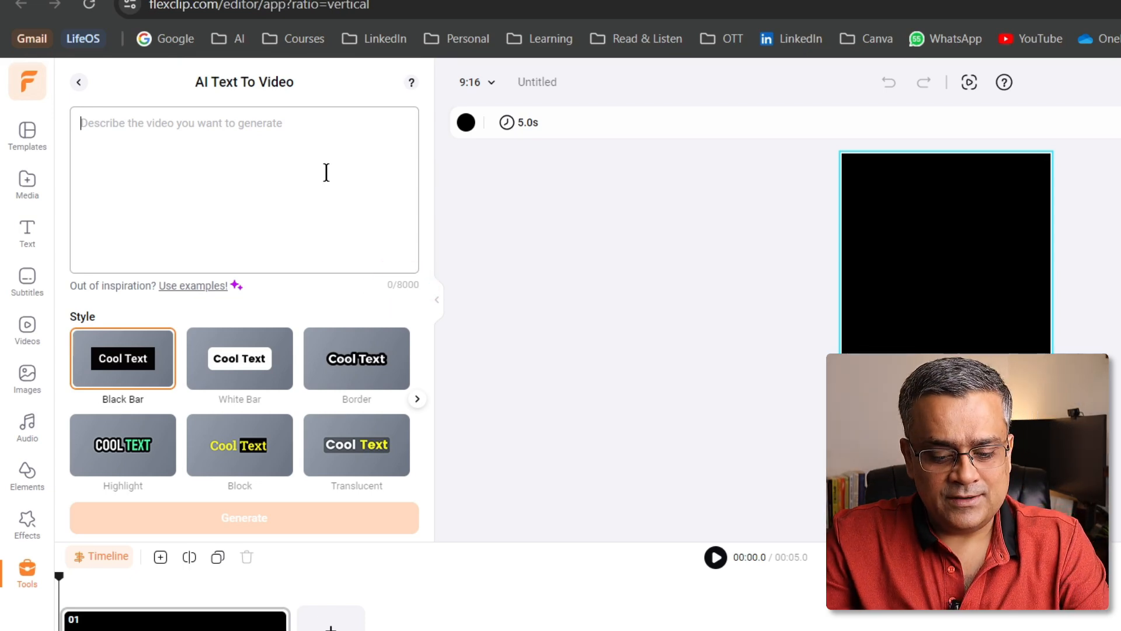
Generate a video with Translucent text style from the pasted prompt for a 1-minute video on the top 7 places to visit in Europe
text(Help me to create an engaging video covering top 7 places to visit in Europe. This video should be covering 1 minute long including high quality footage of all 7 places and right text describing main attraction of each places.)
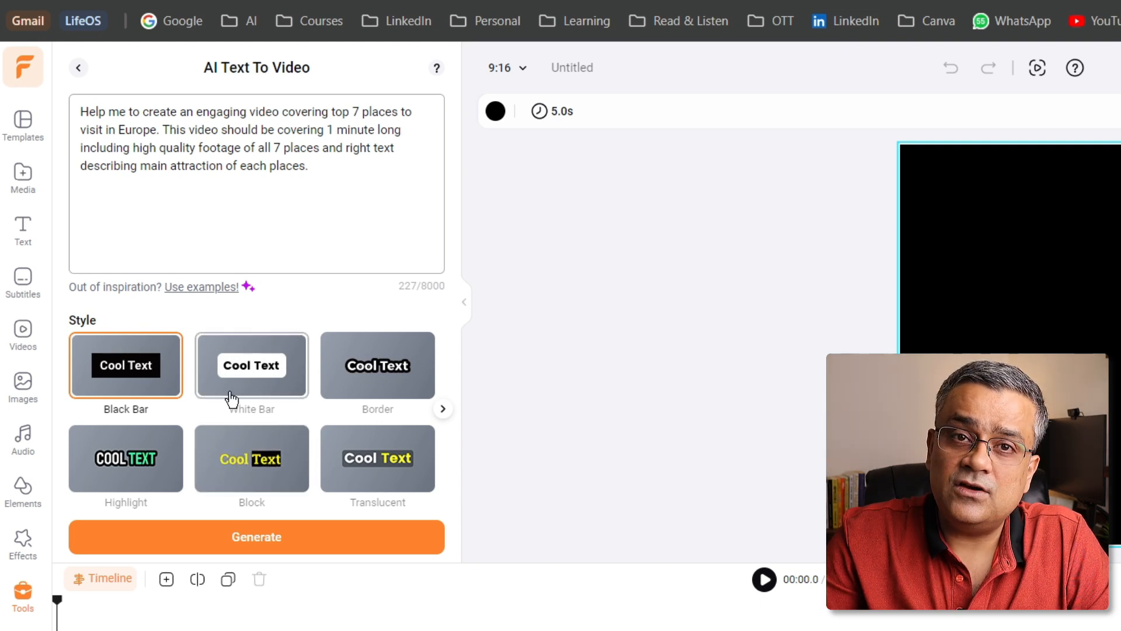
click(391, 474)
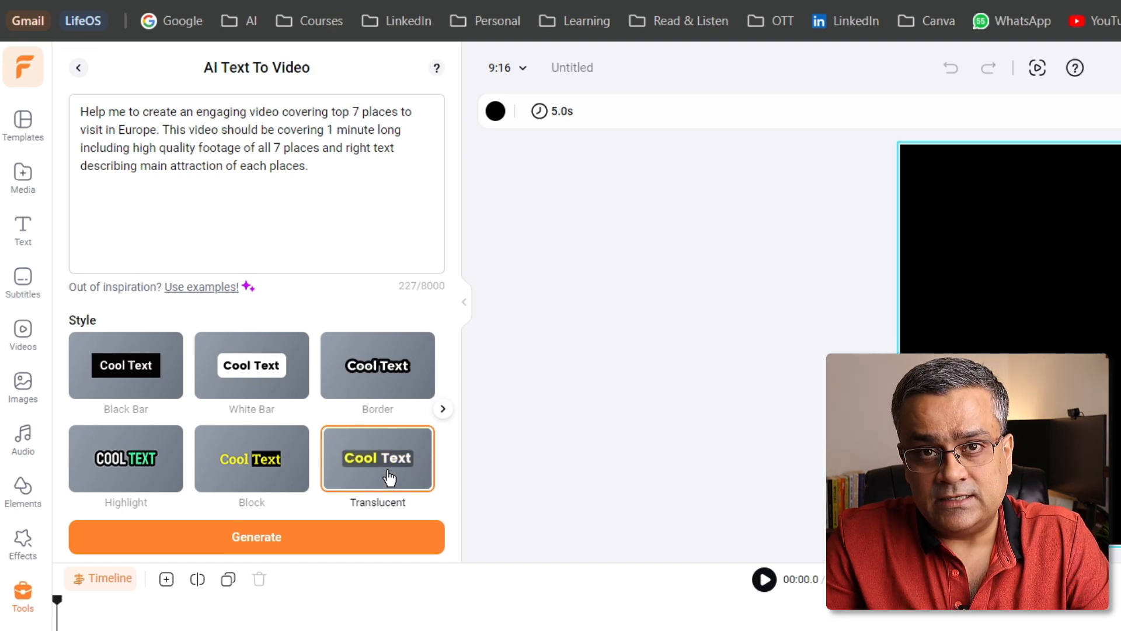
click(446, 412)
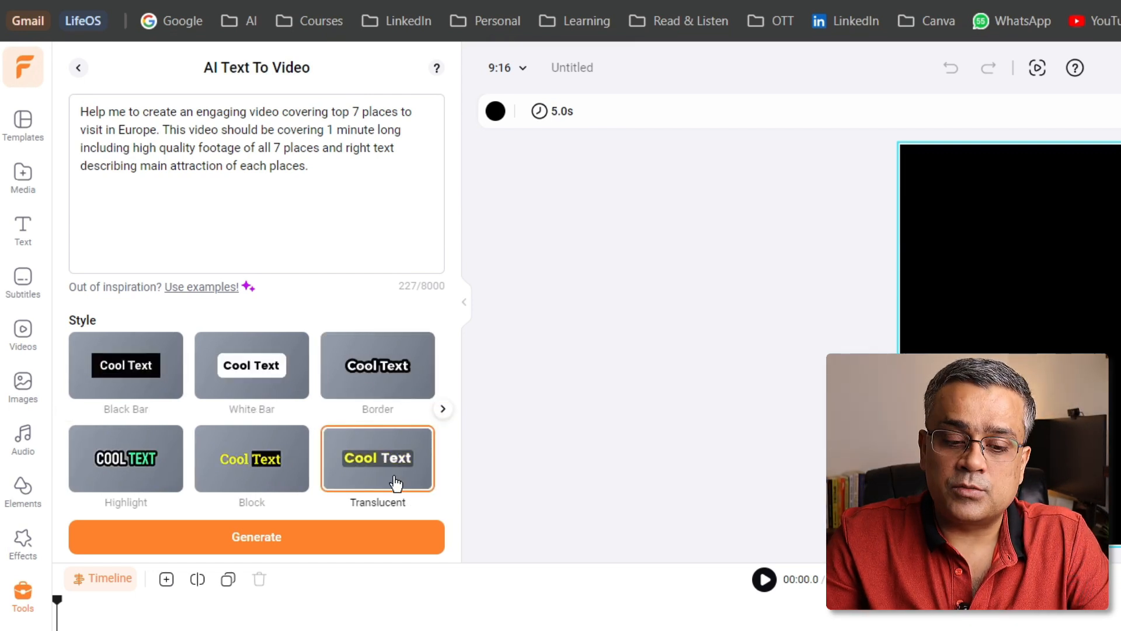
click(262, 546)
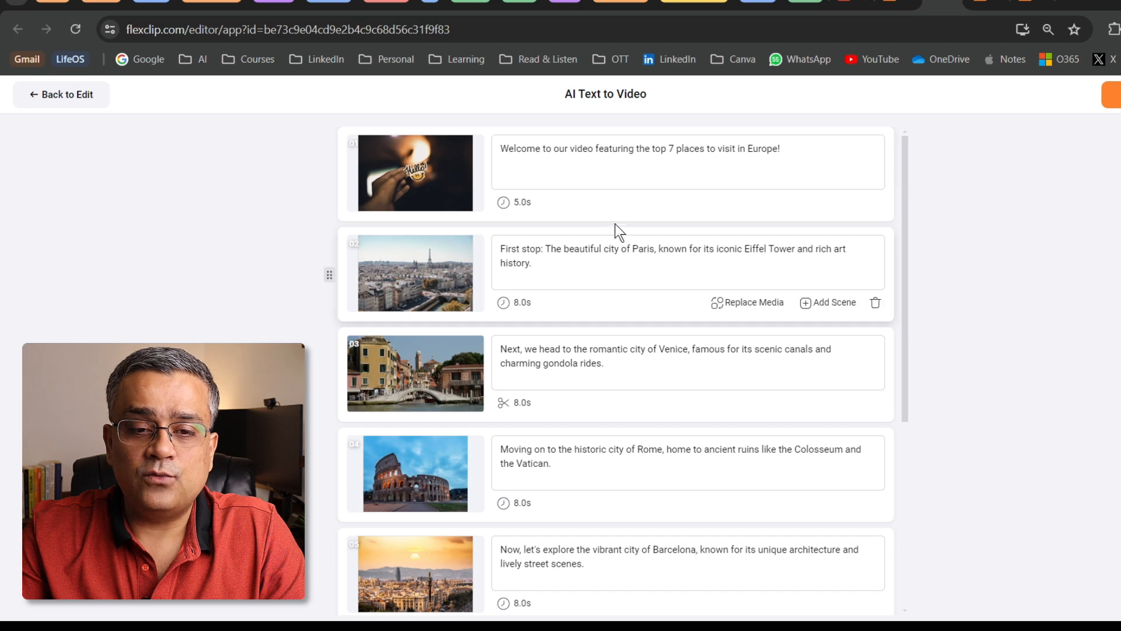
Replace the Venice scene's media with the 12-second vertical clip of an orange boat on the canal
scroll(623, 217, down, 5)
scroll(624, 218, up, 5)
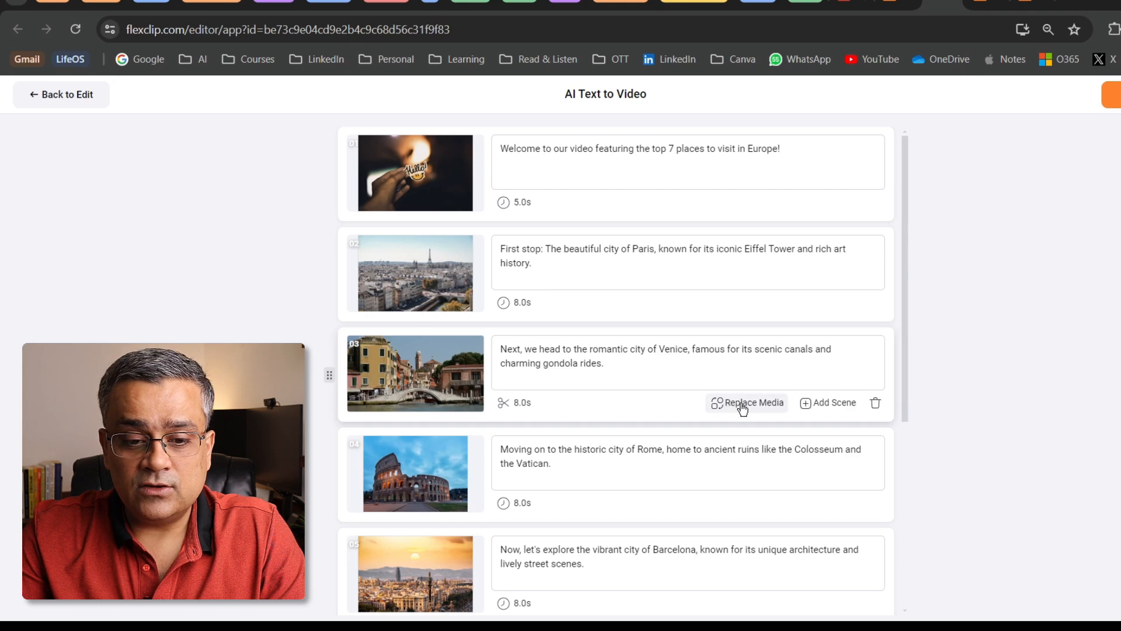
click(762, 405)
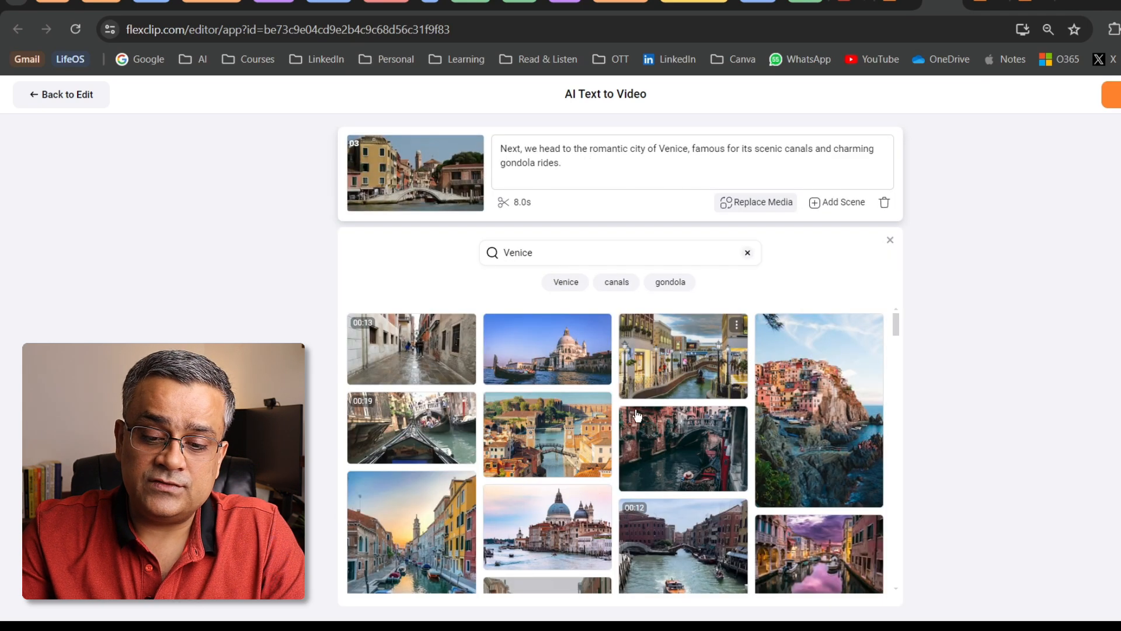
scroll(718, 401, down, 3)
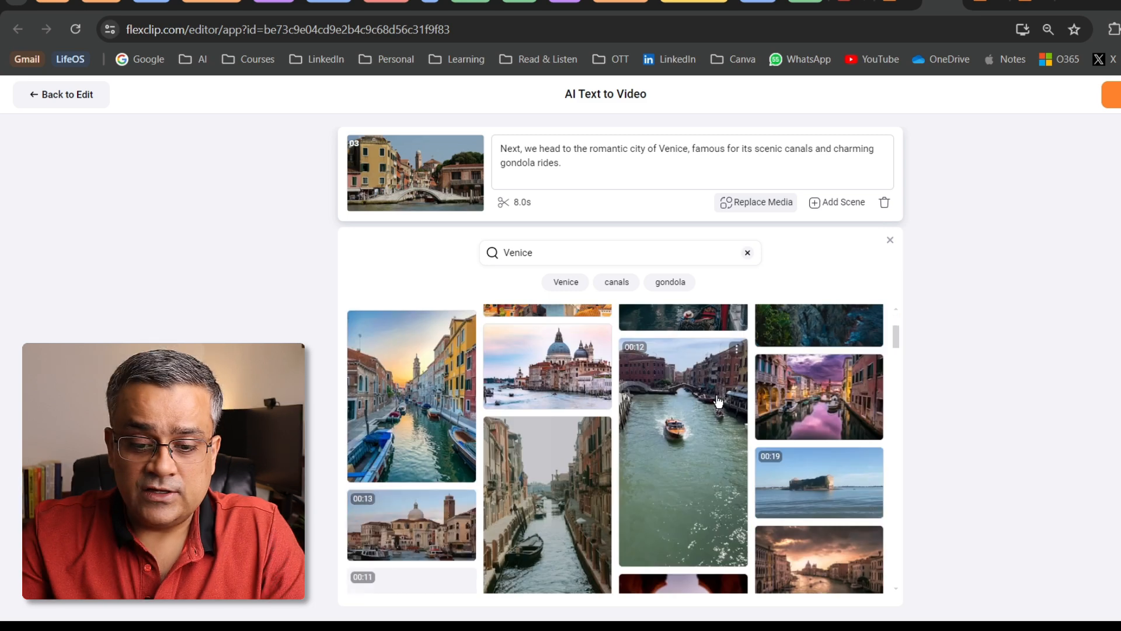
click(686, 443)
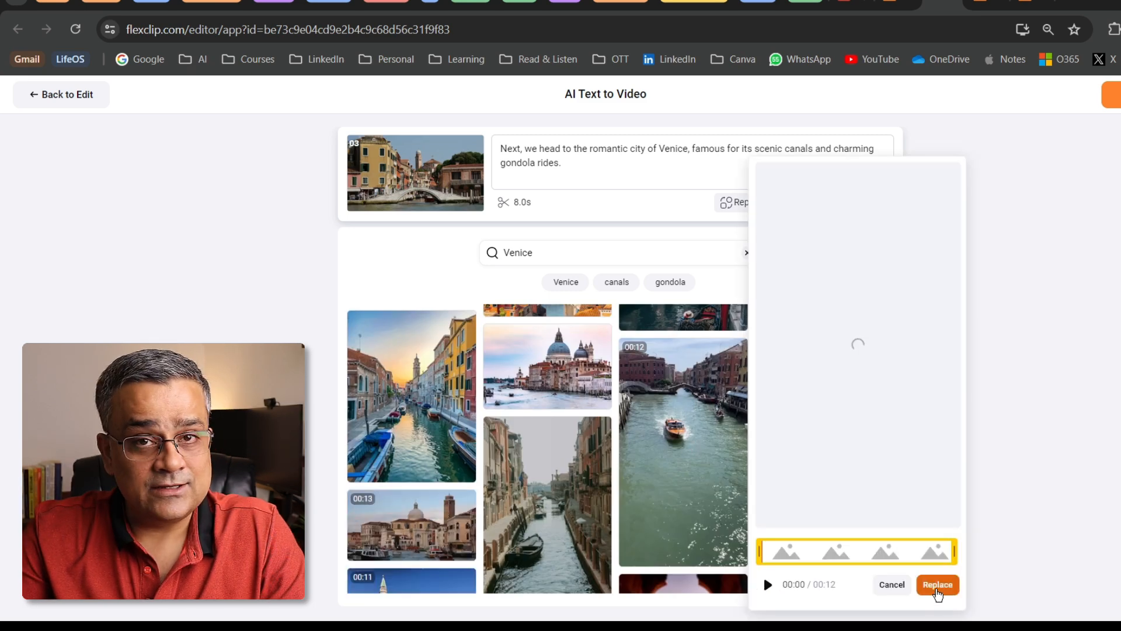
click(937, 585)
click(886, 240)
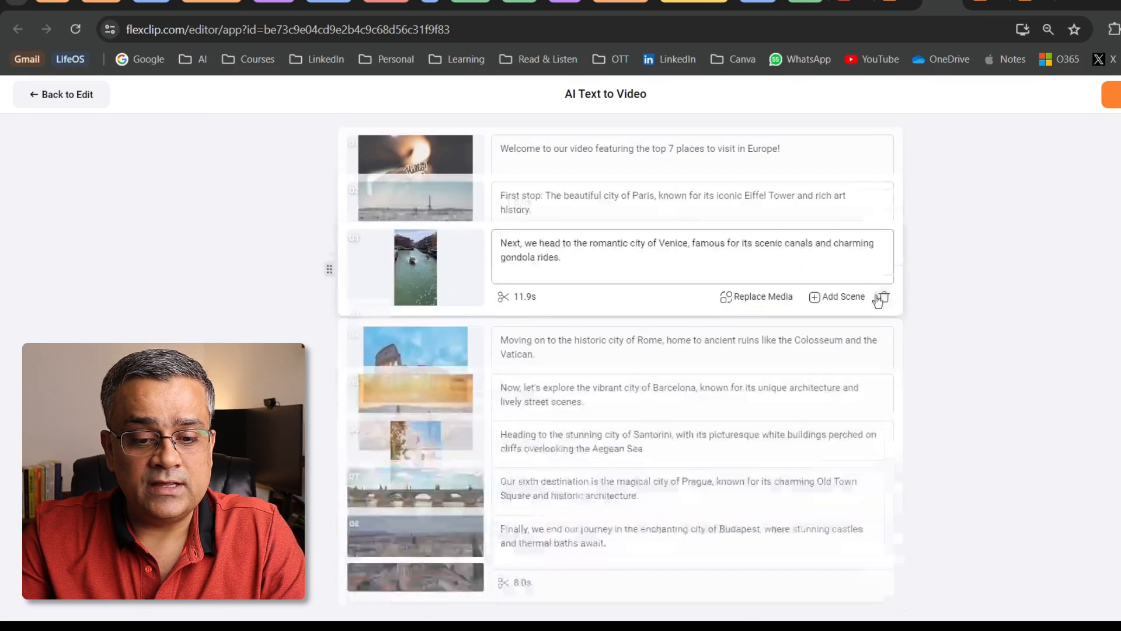
Review the generated scenes from the welcome to Budapest and add them all to the timeline
scroll(666, 327, down, 5)
scroll(666, 327, up, 5)
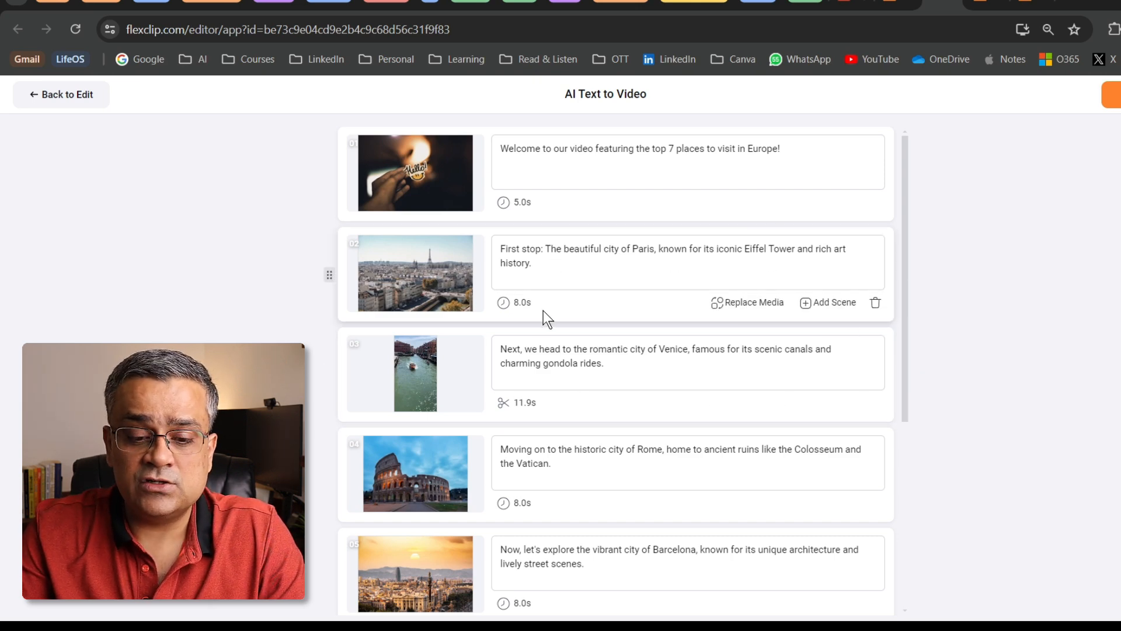
scroll(638, 381, down, 5)
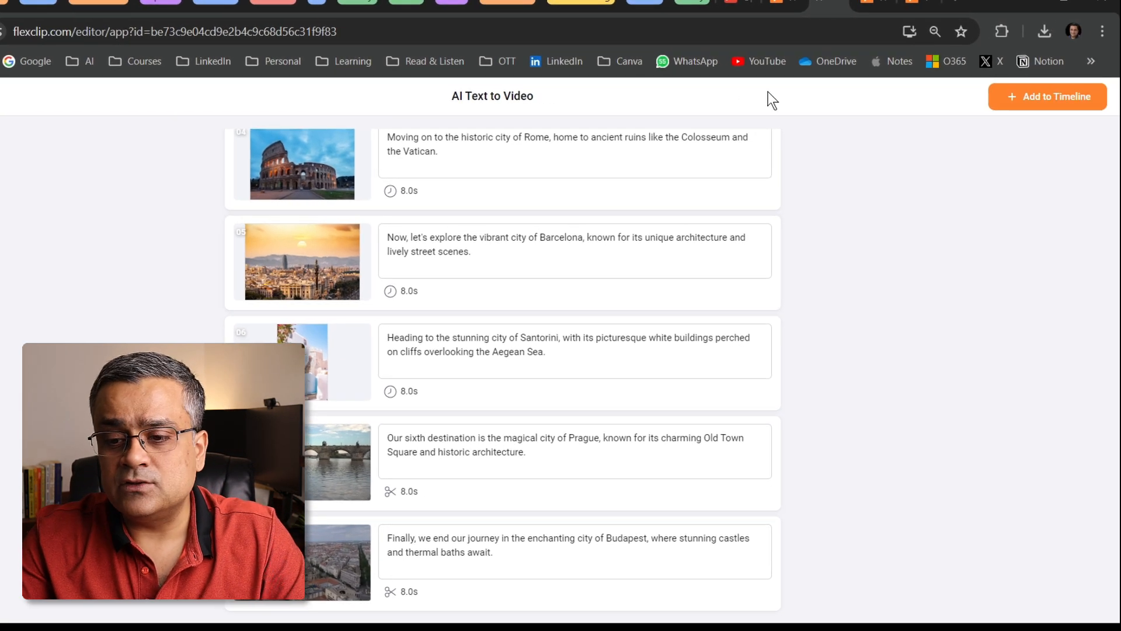
click(1055, 93)
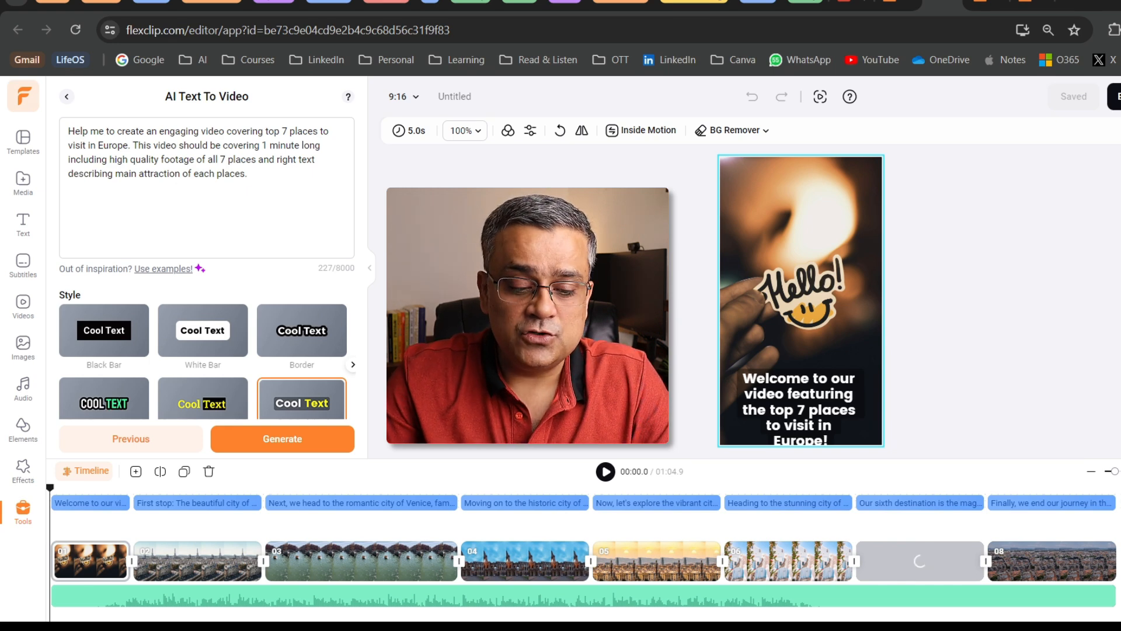
Widen the welcome scene's subtitle box on both sides and move it slightly up inside the frame
click(80, 567)
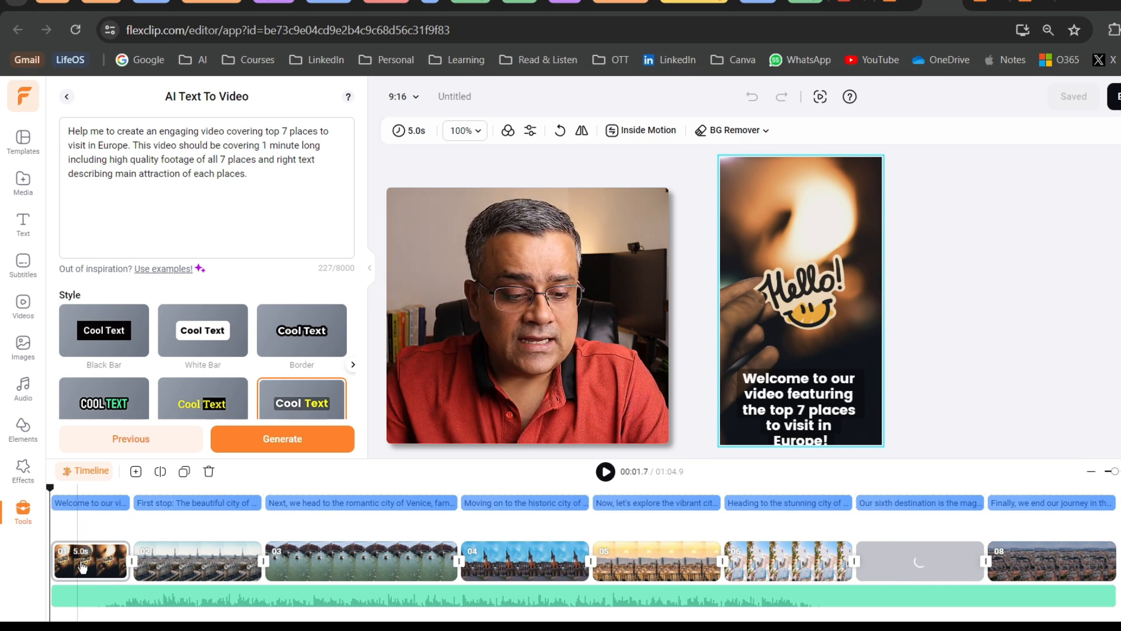
click(75, 505)
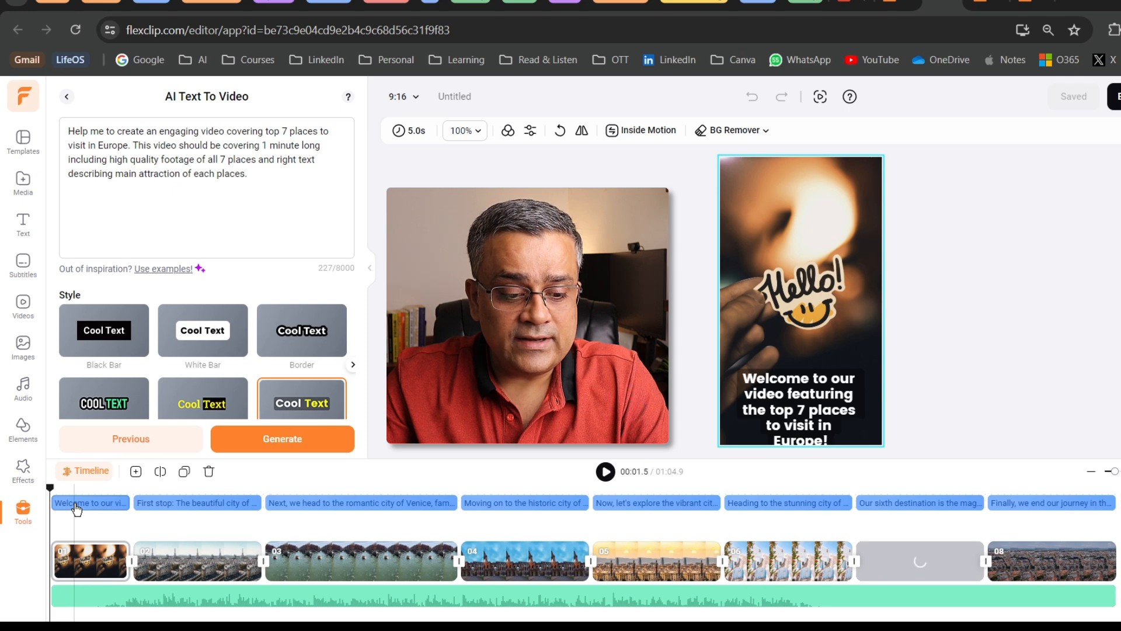
click(76, 506)
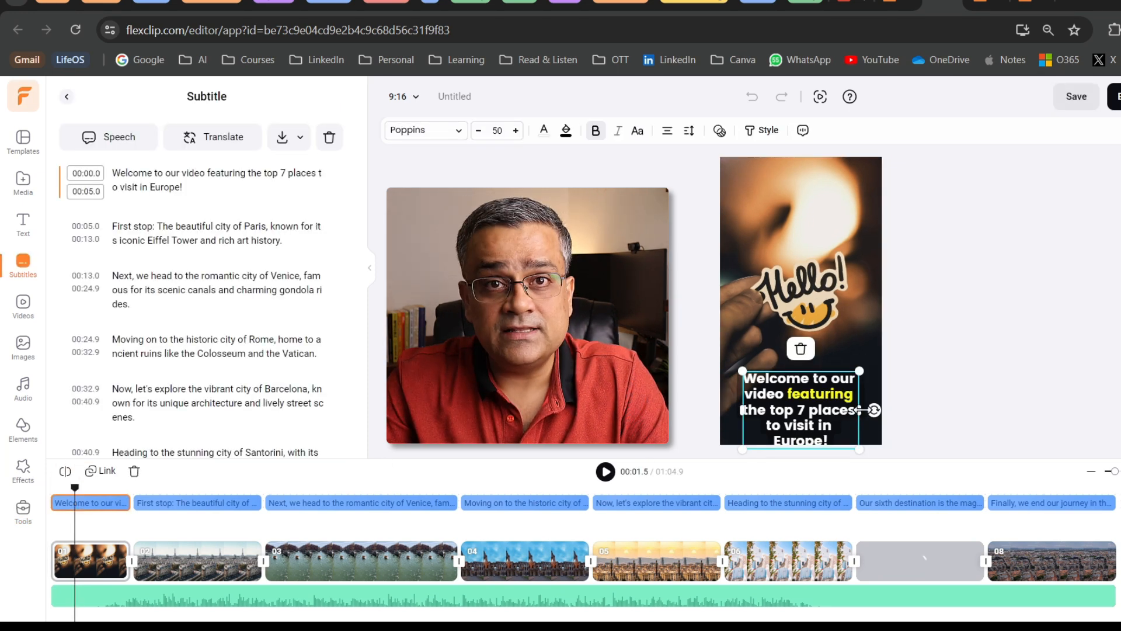
drag(861, 410, 873, 410)
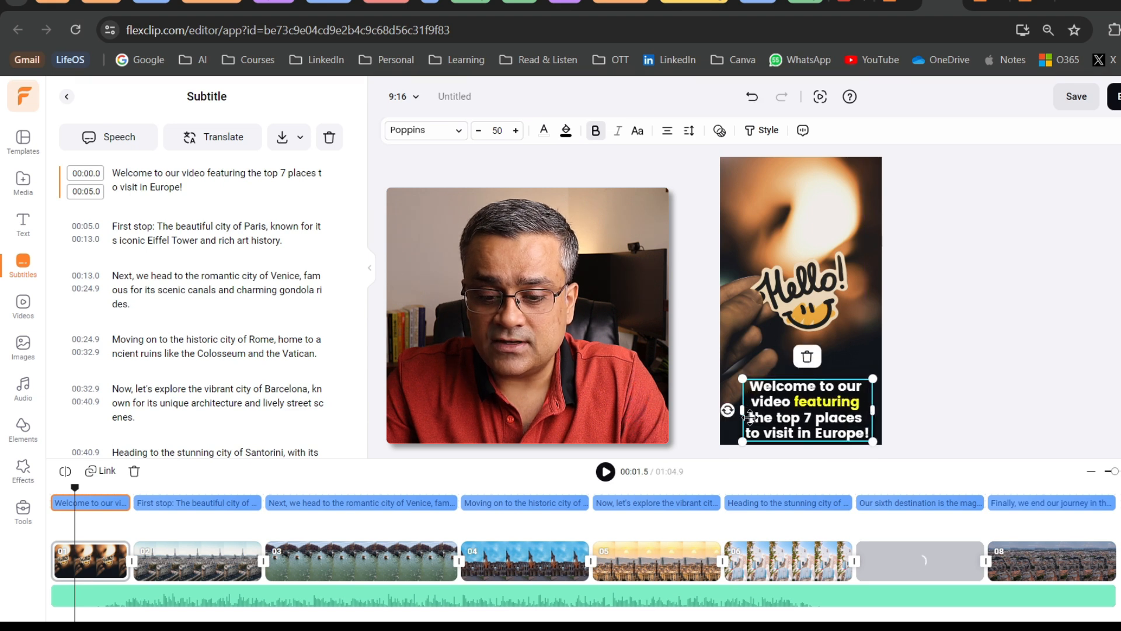
drag(744, 410, 799, 393)
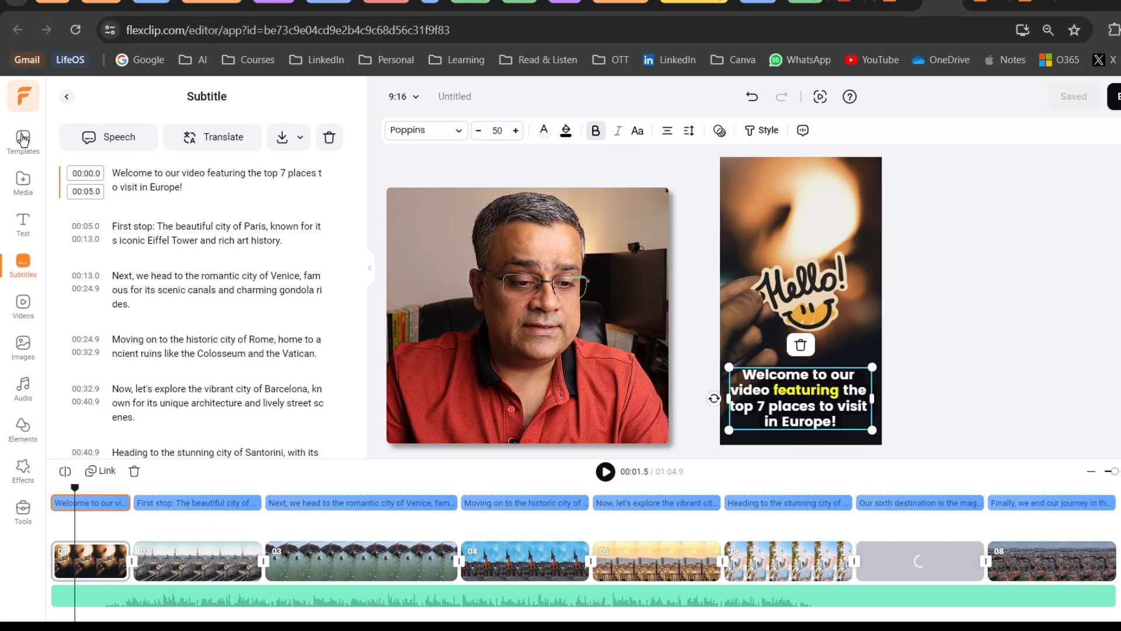
Try the first Brush effect on the welcome scene and play back the opening seconds
click(24, 470)
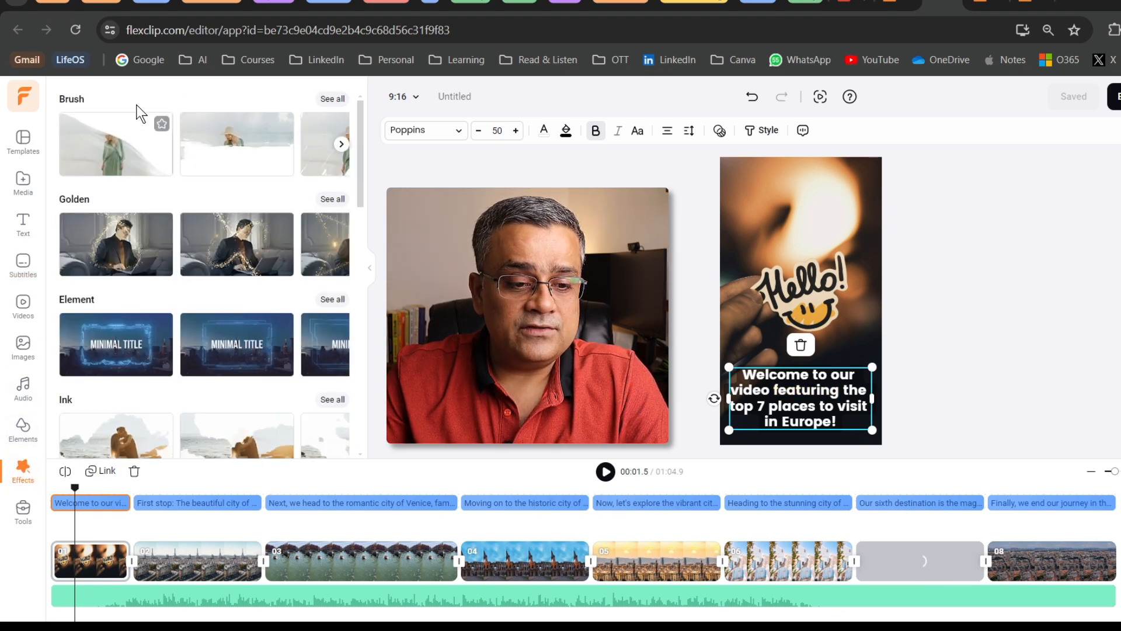
click(110, 136)
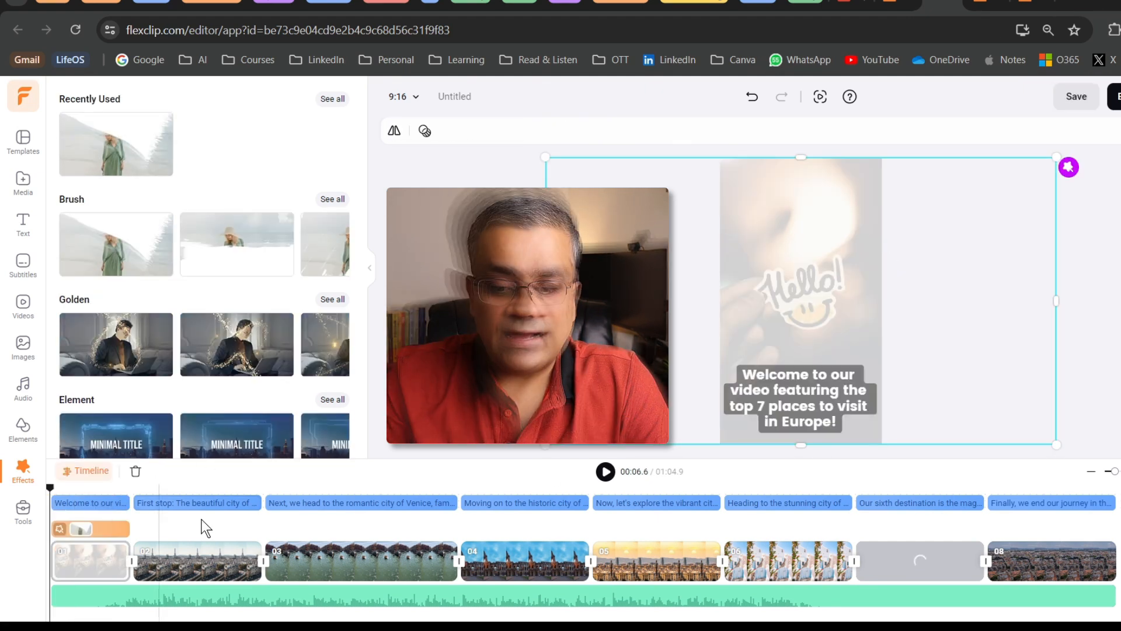
key(space)
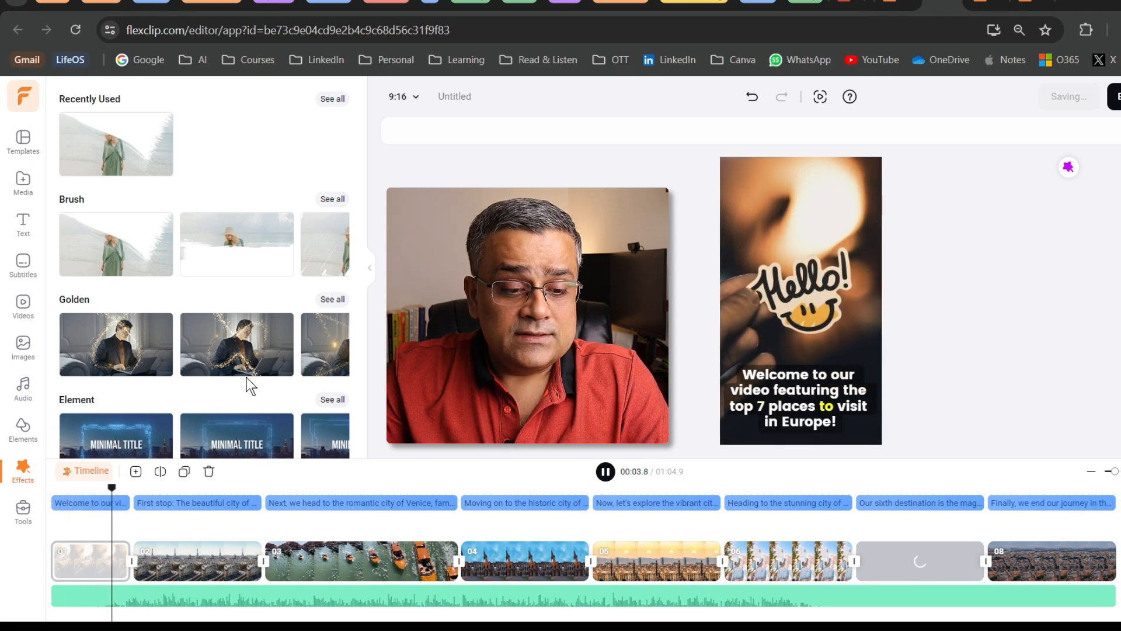
key(space)
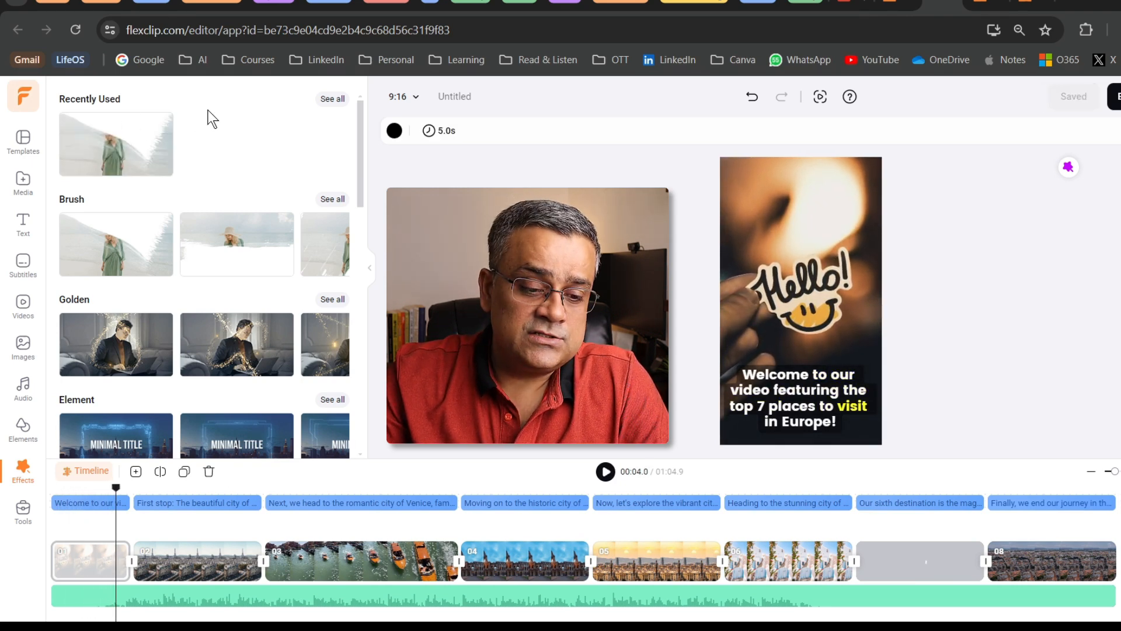
Browse the available effect categories, including the full Brush collection and the Film, Lens Flare, Creative, Camera and Bubble groups
scroll(208, 115, down, 6)
scroll(208, 114, up, 3)
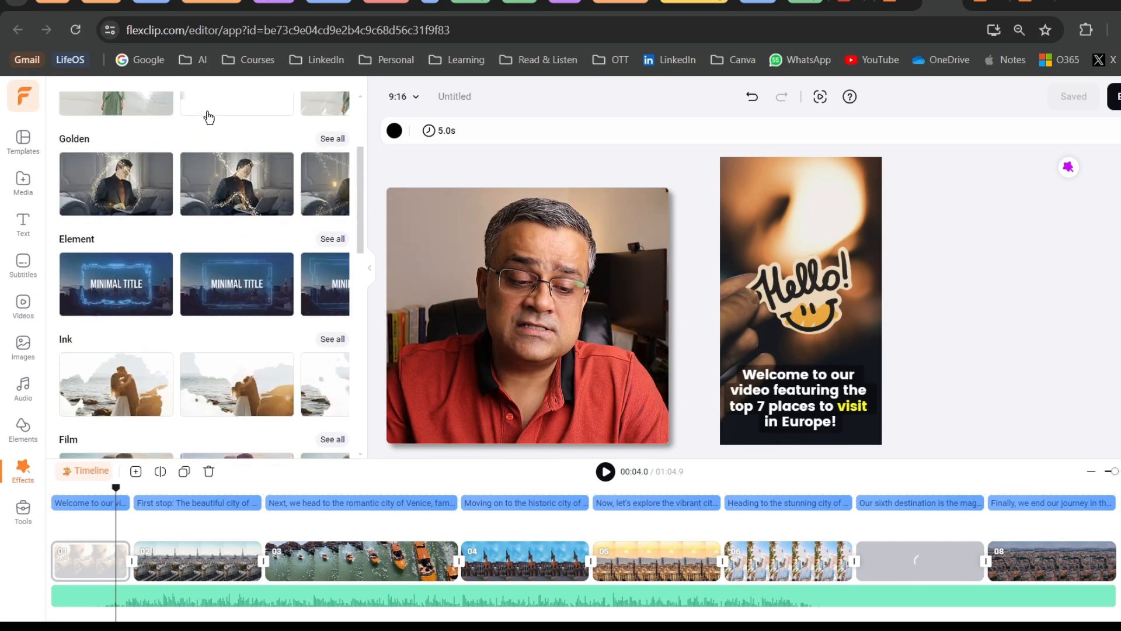
scroll(209, 118, up, 3)
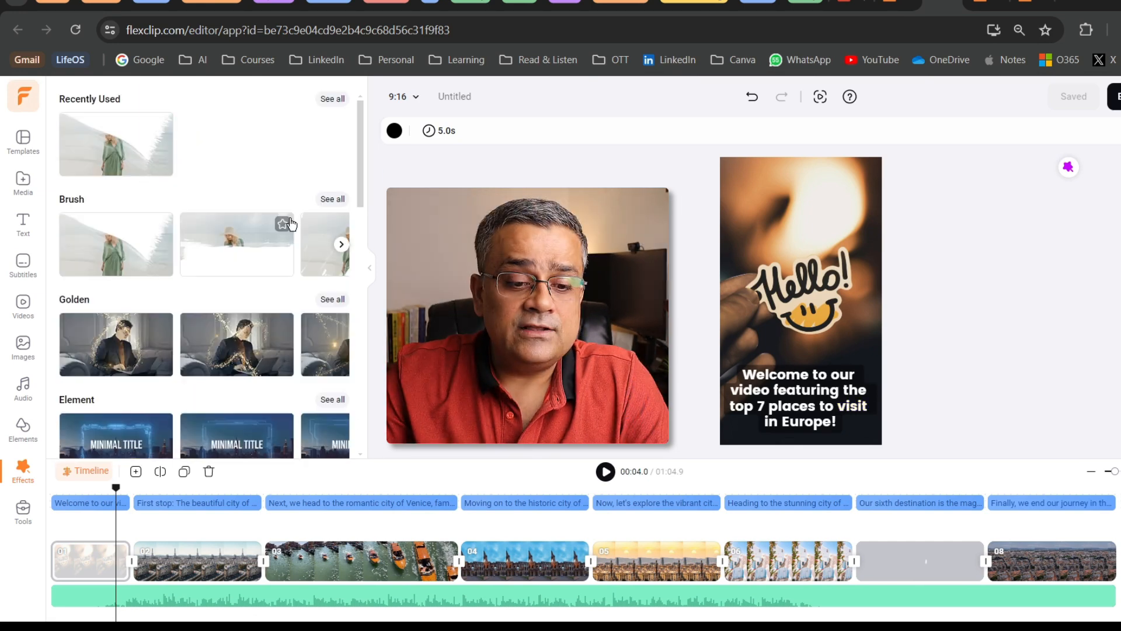
click(330, 201)
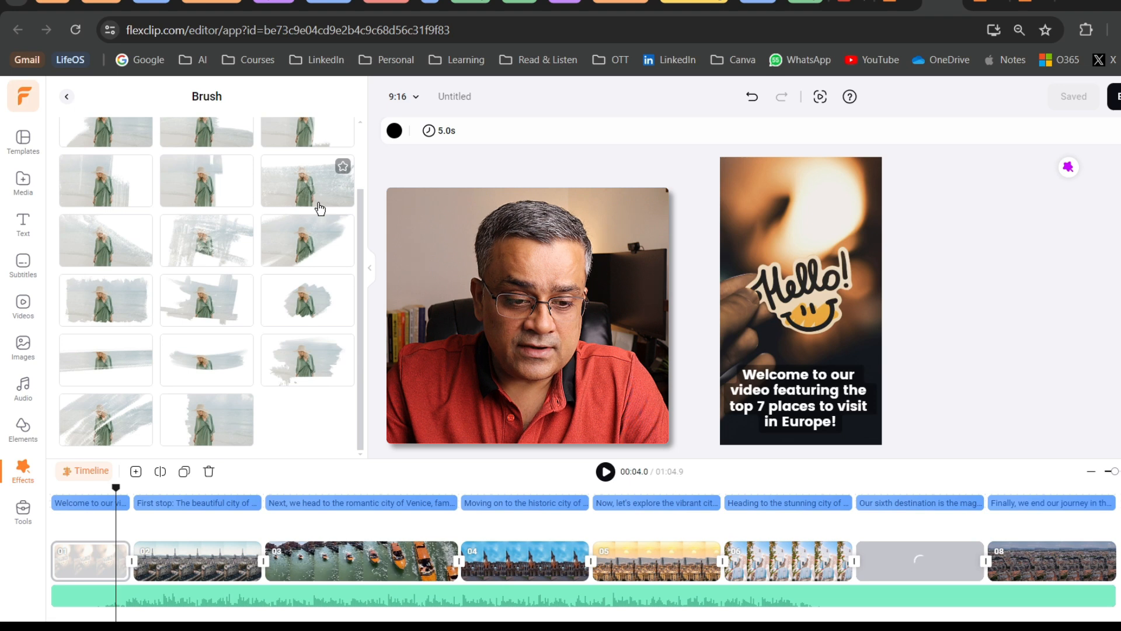
click(66, 97)
scroll(236, 287, down, 12)
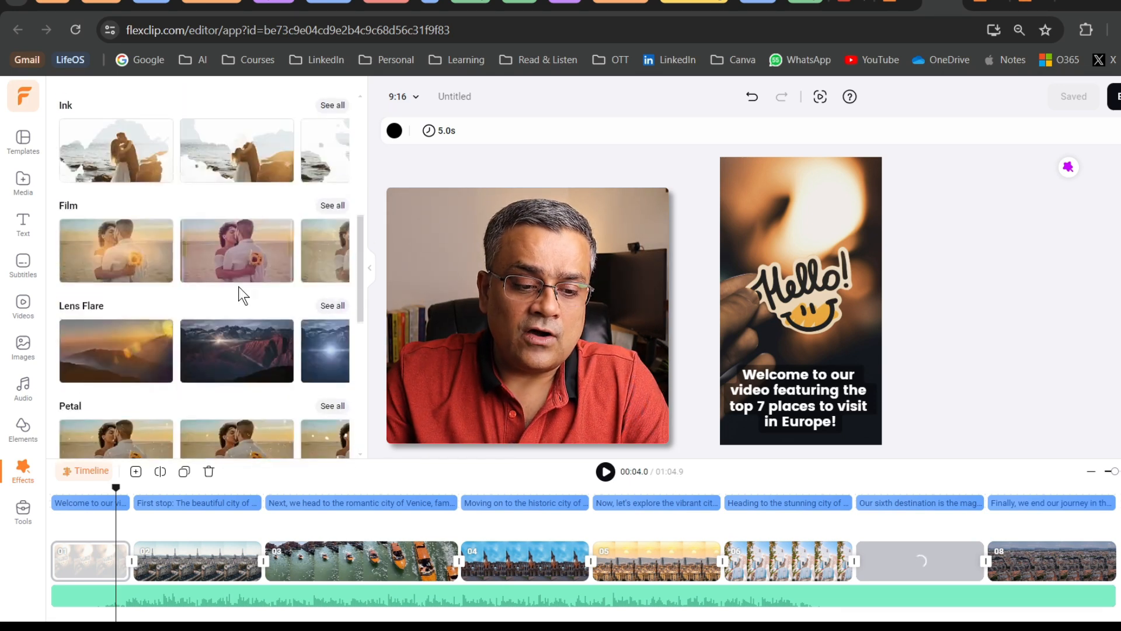
scroll(238, 286, down, 8)
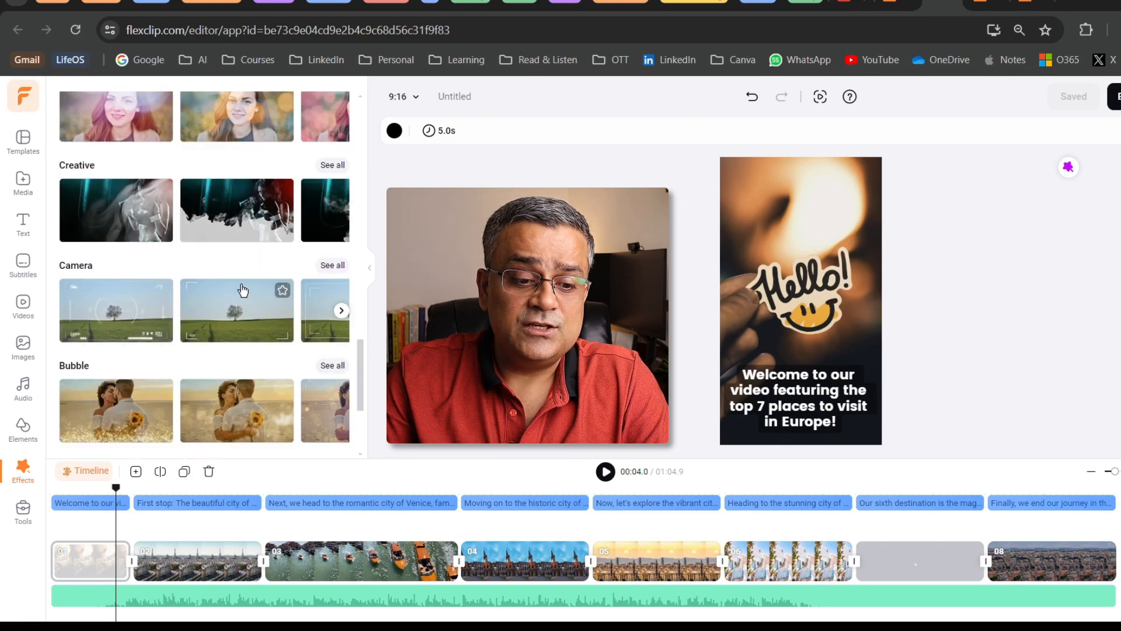
scroll(243, 286, up, 20)
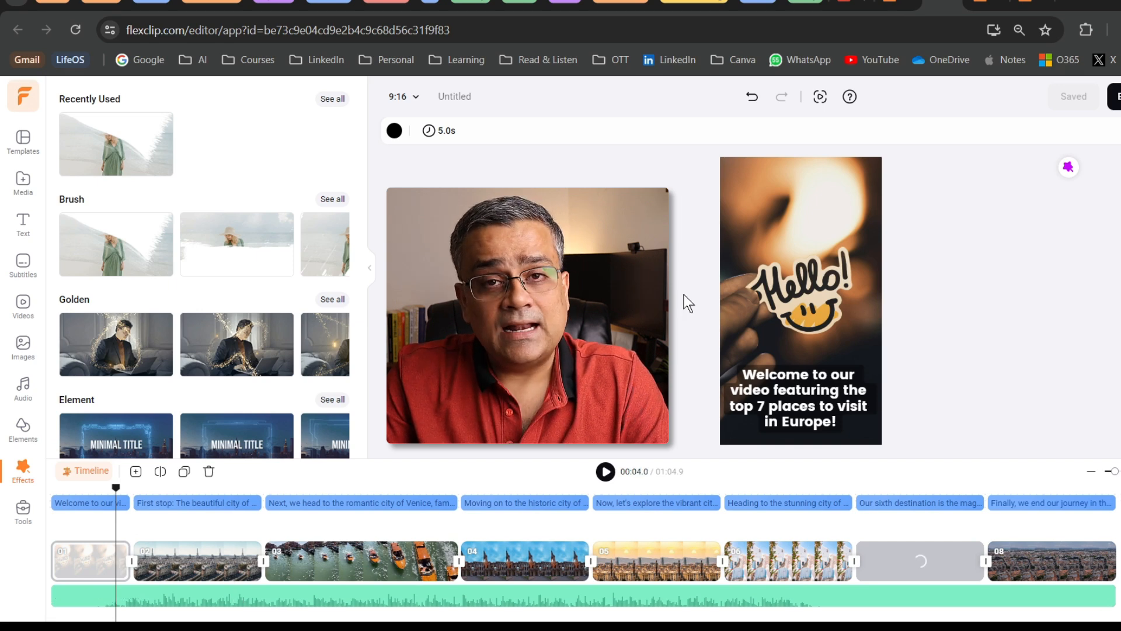
Set the Amazing Africa music track to fade in over 2 seconds and fade out over 5 seconds
click(509, 600)
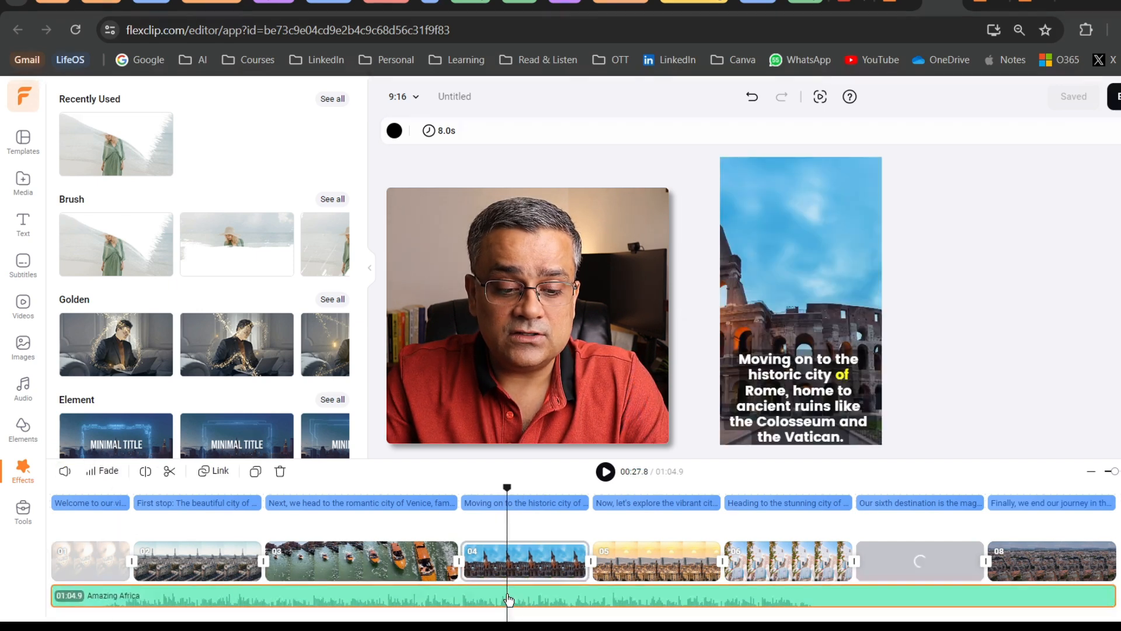
click(99, 473)
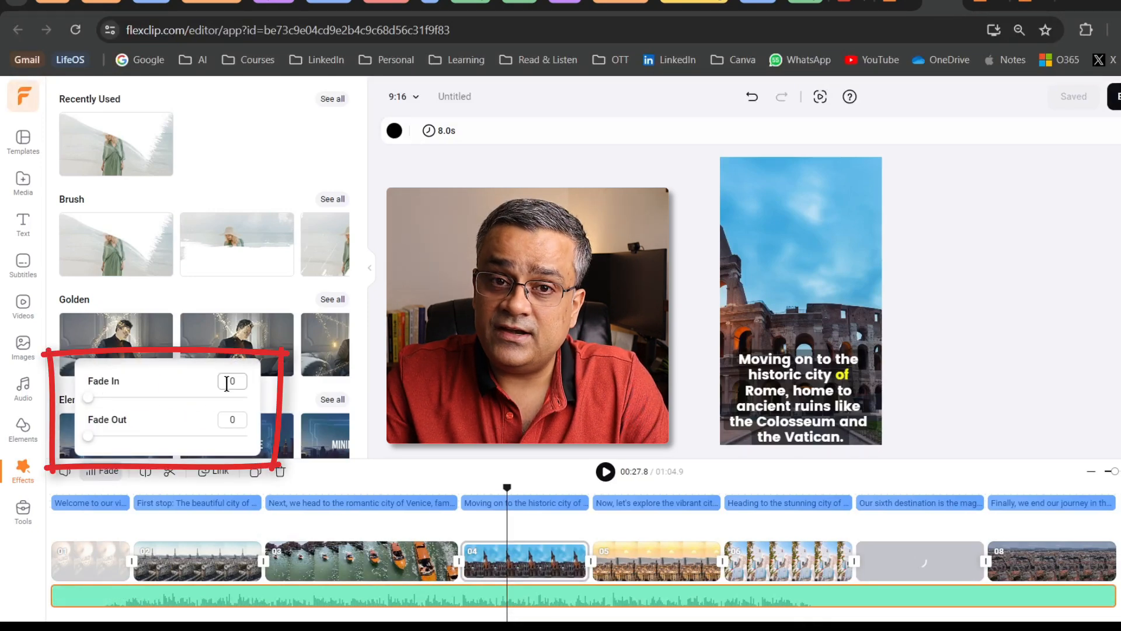
text(2s)
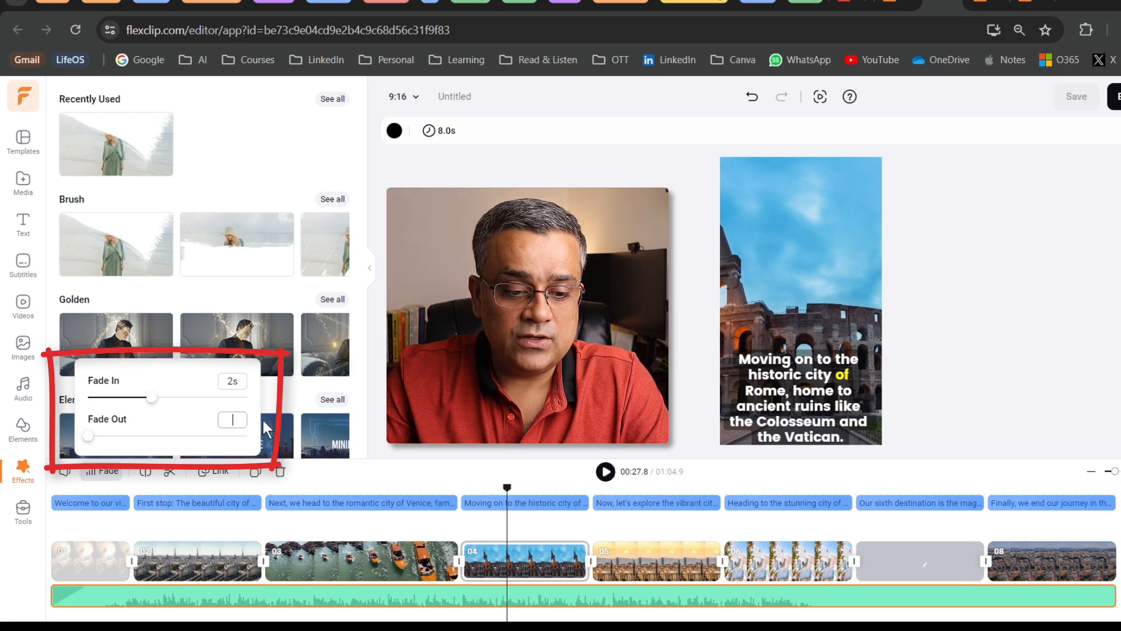
text(5)
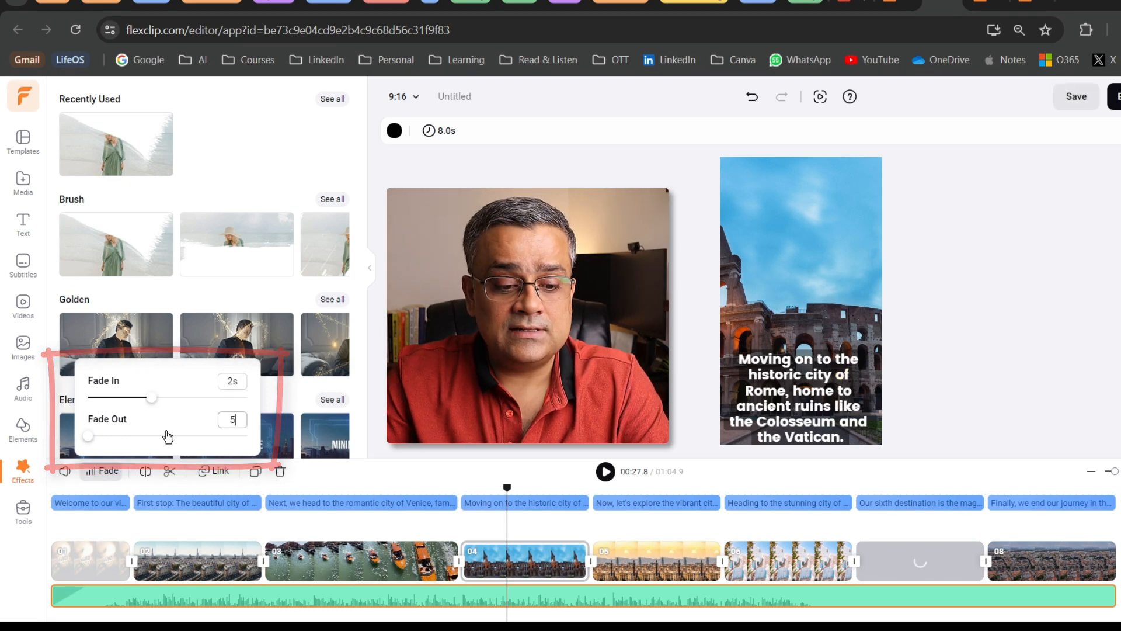
click(154, 434)
click(408, 408)
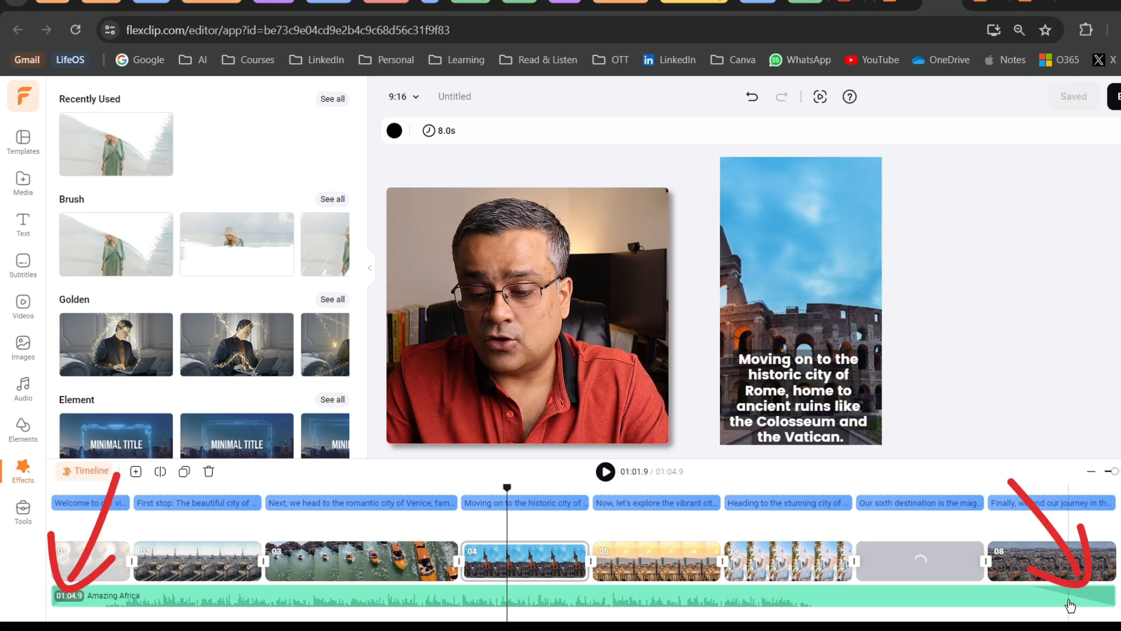
Enlarge the timeline area and view the clip options available for the Venice scene
mouse_move(723, 456)
mouse_down()
mouse_move(720, 411)
mouse_move(723, 441)
mouse_up()
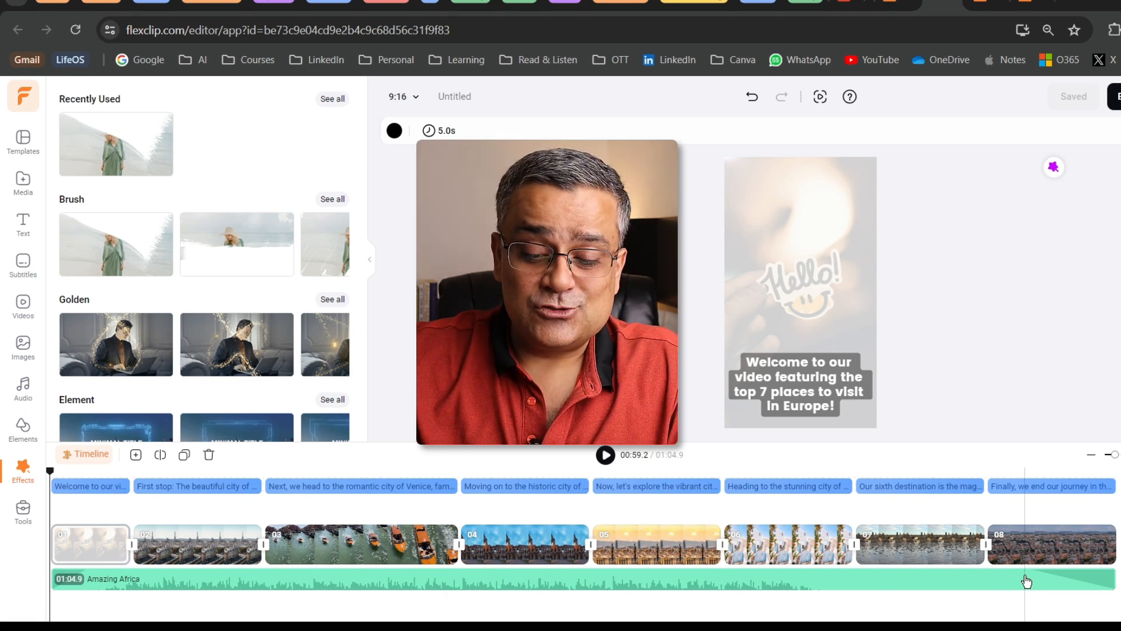
click(388, 546)
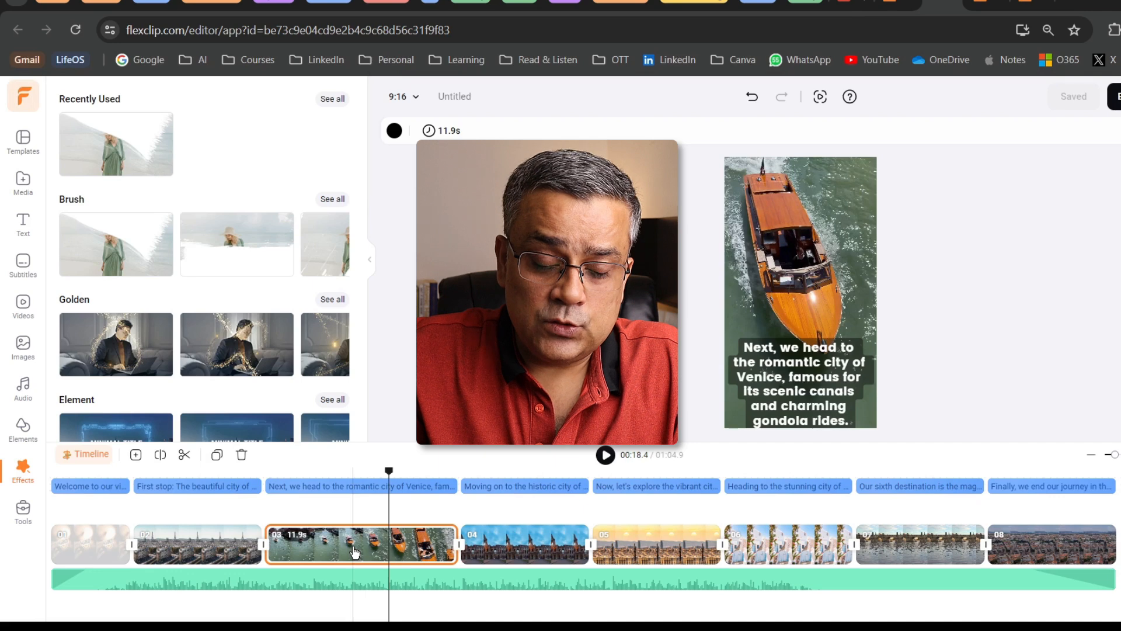
right_click(354, 549)
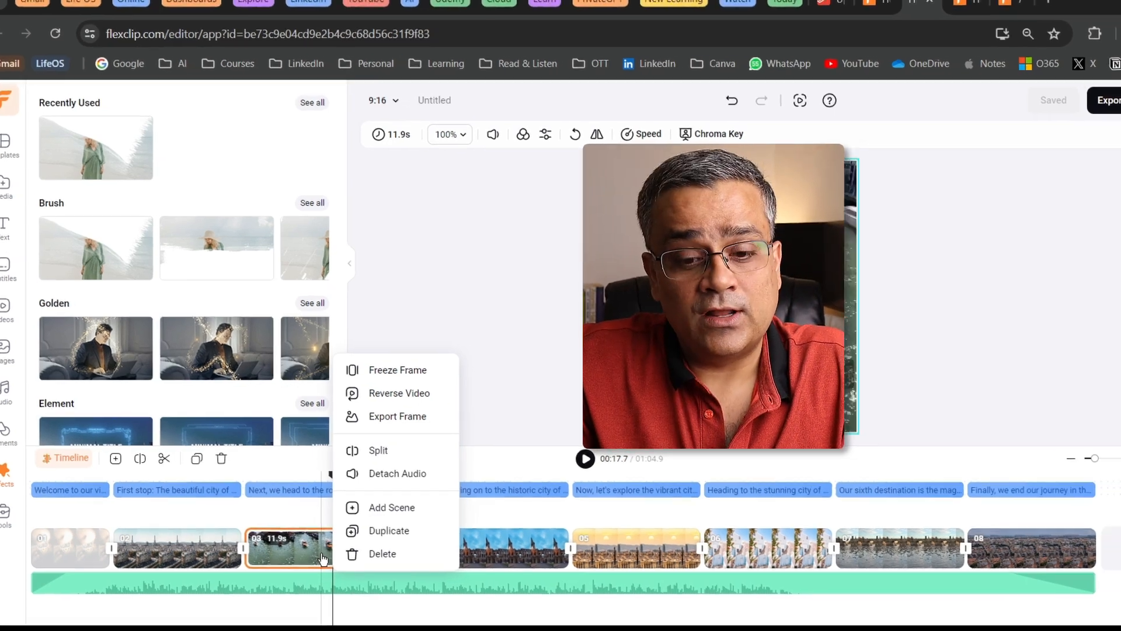
click(525, 315)
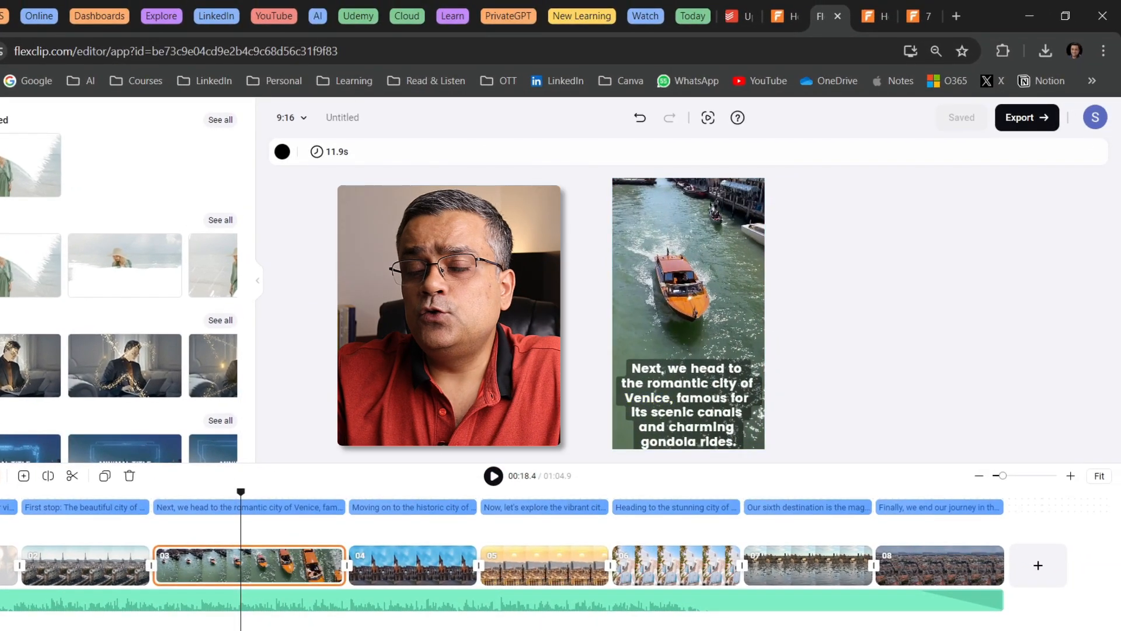
Rename the project as Insta
double_click(357, 116)
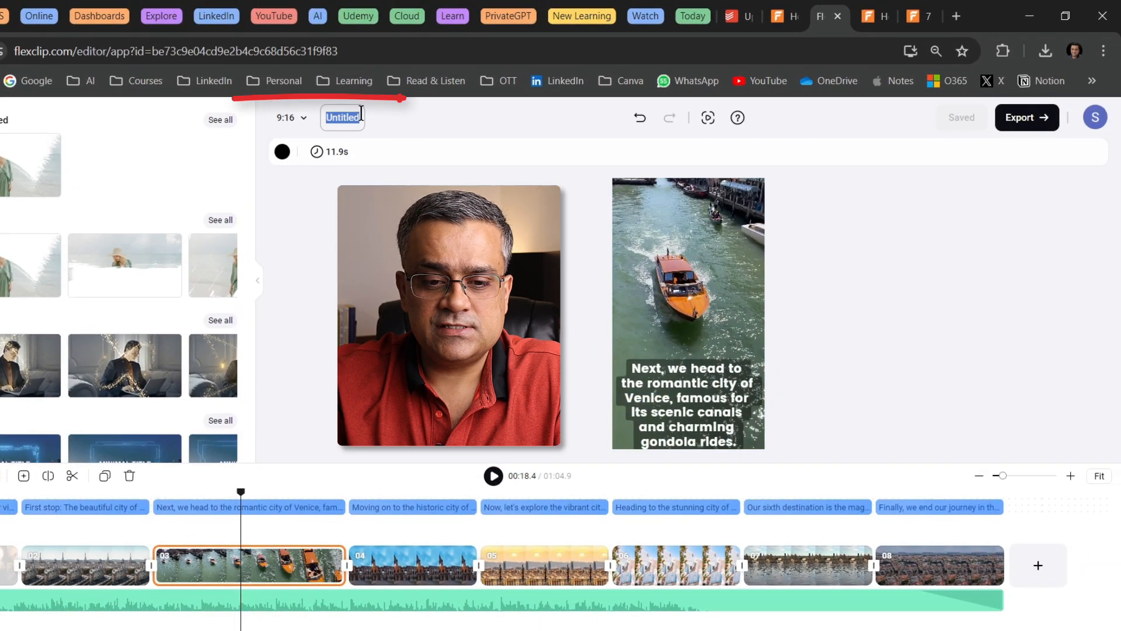
text(I)
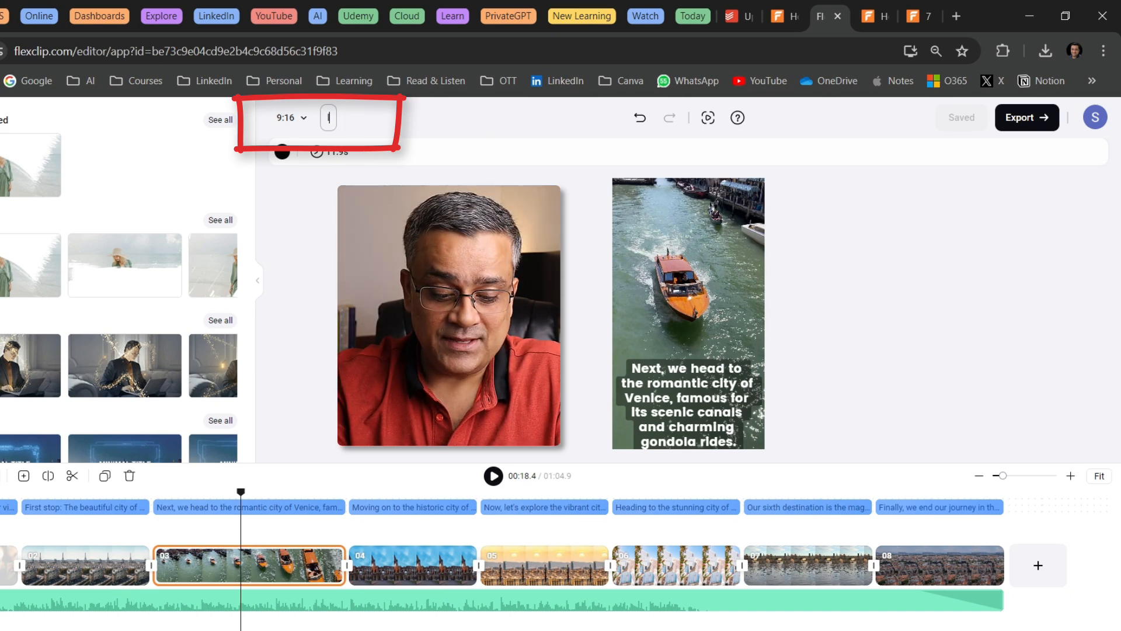
text(nsta)
key(Return)
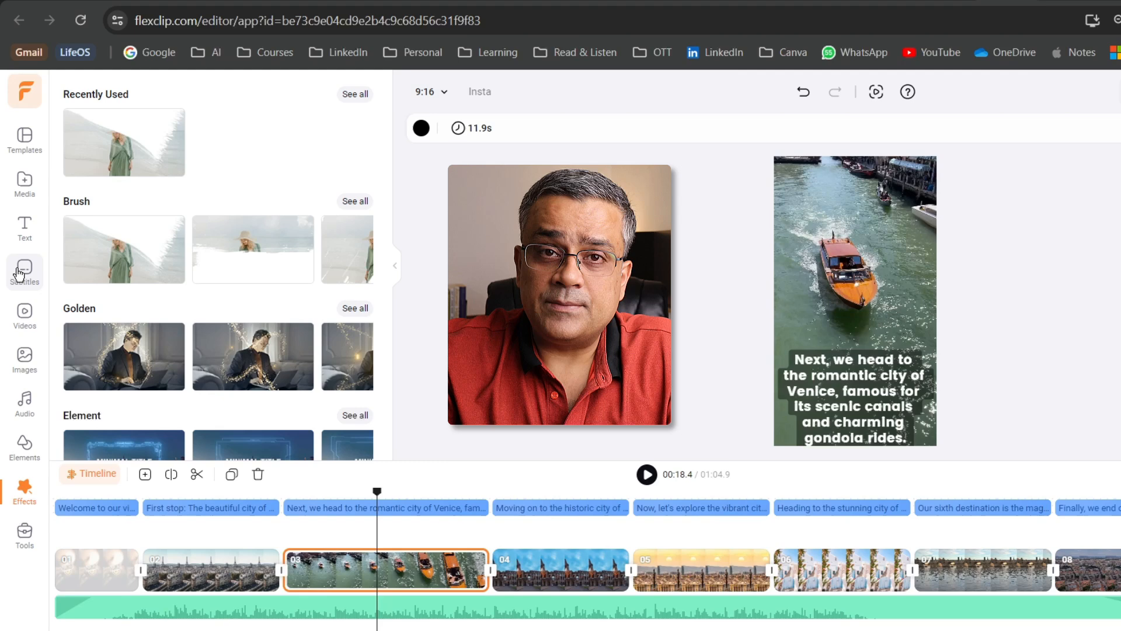
Download the video's subtitles as a .TXT file containing subtitles only
click(23, 268)
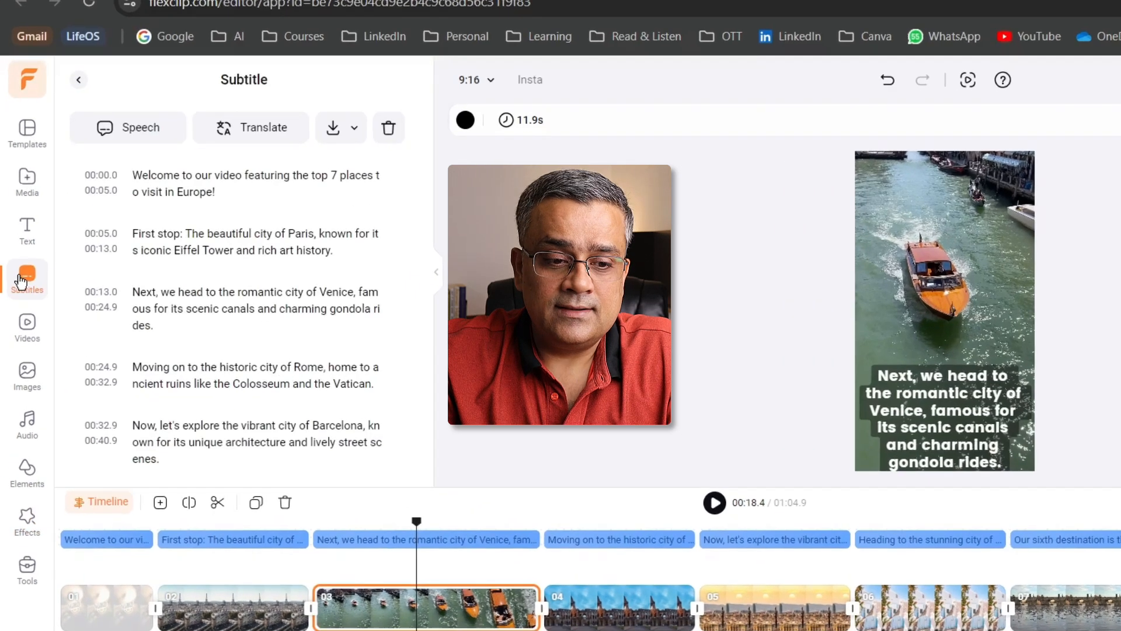
click(354, 128)
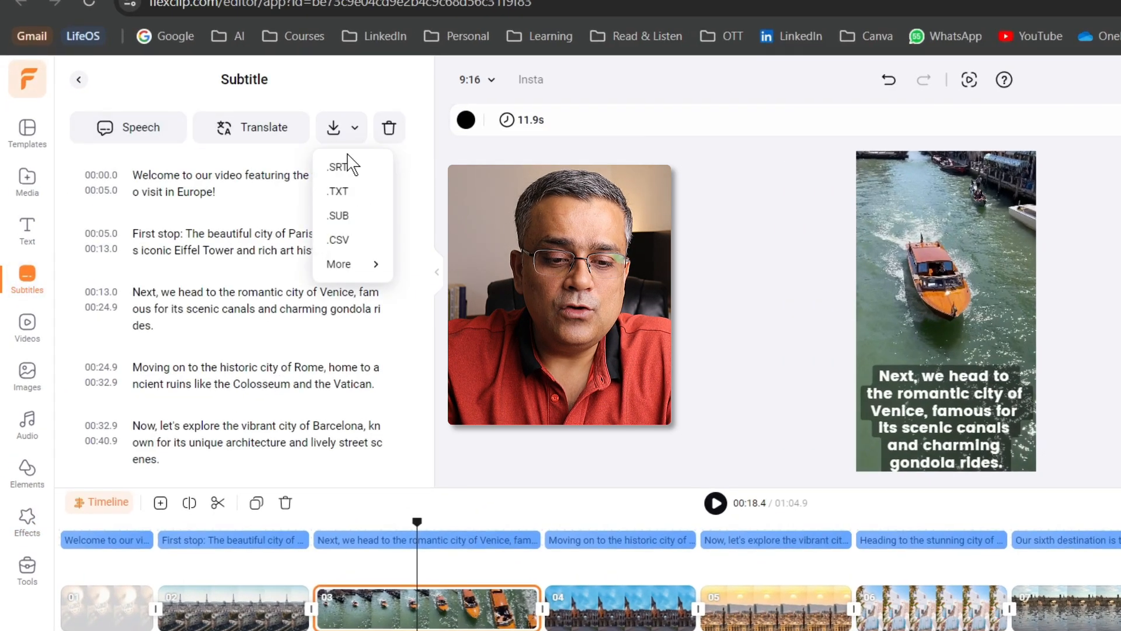
click(340, 195)
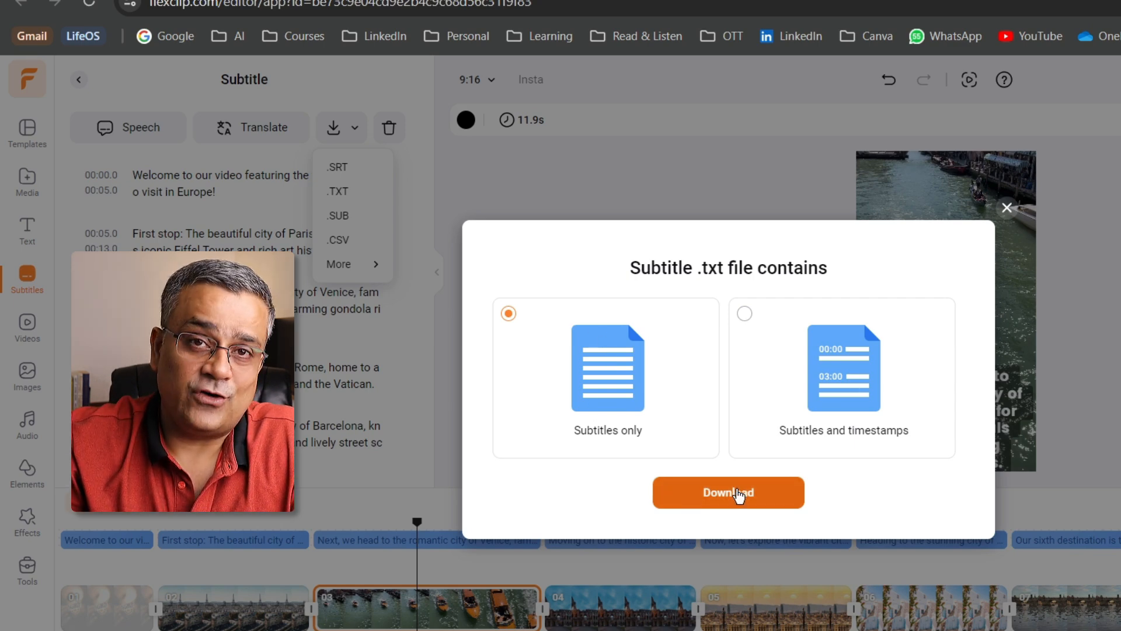
click(738, 494)
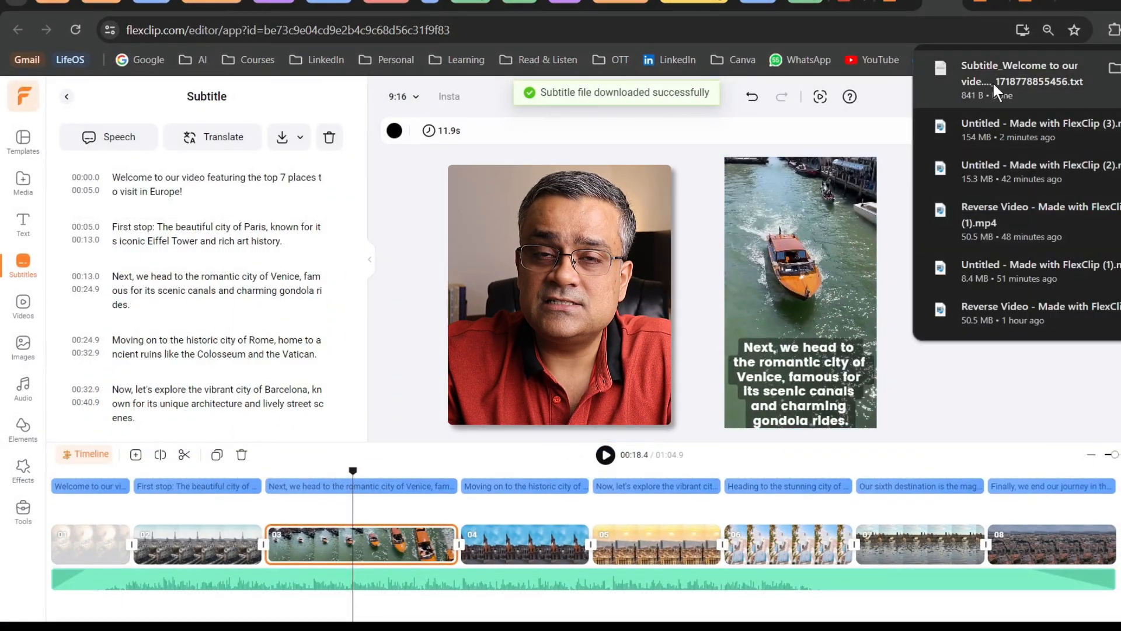
Copy the full script from the downloaded subtitle text file into the AI Text to Speech tool
click(996, 87)
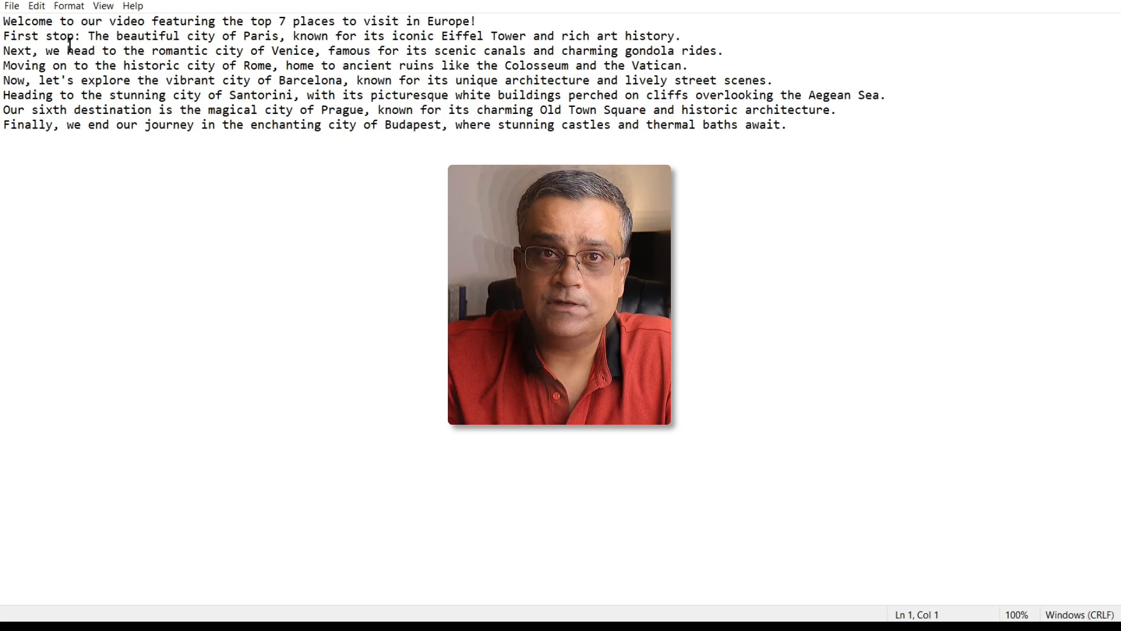
key(ctrl+a)
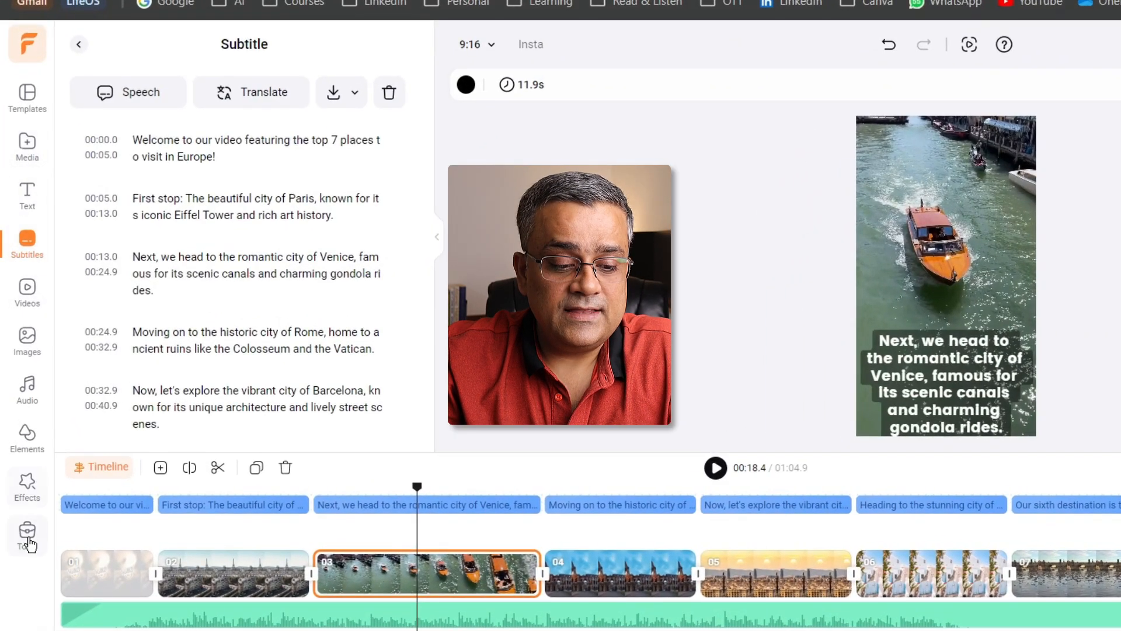
click(30, 545)
click(27, 531)
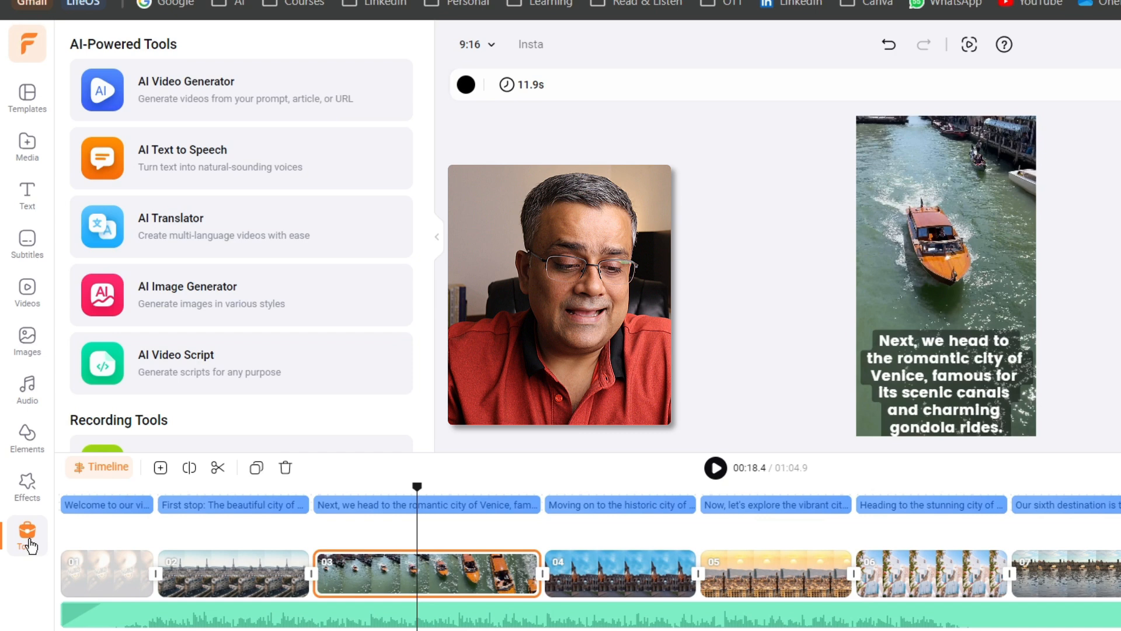
click(188, 169)
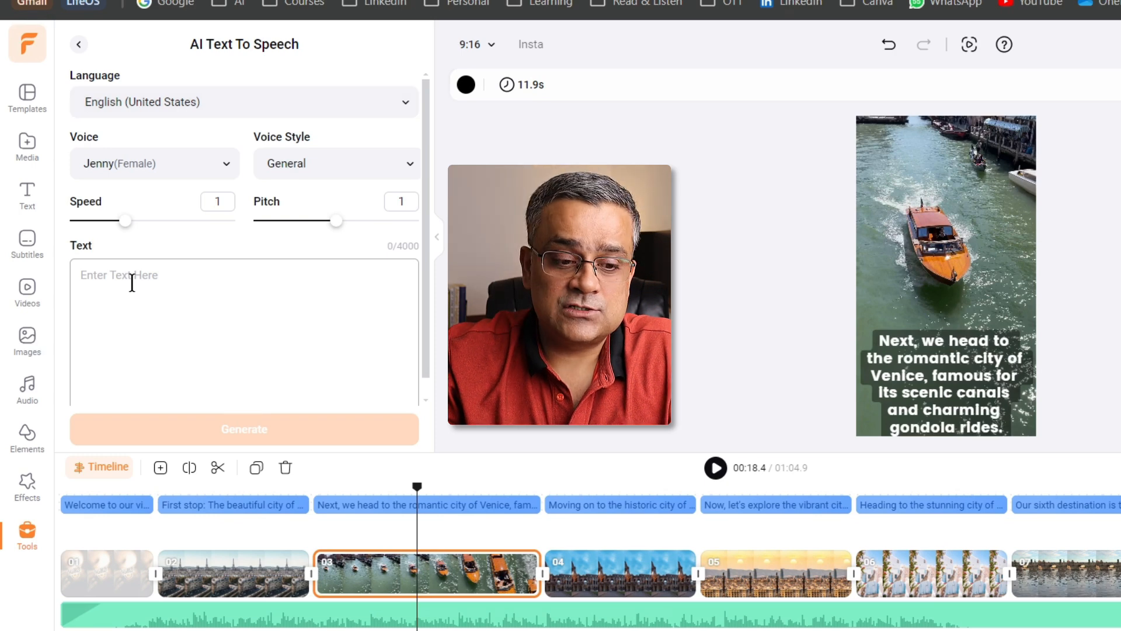
key(ctrl+v)
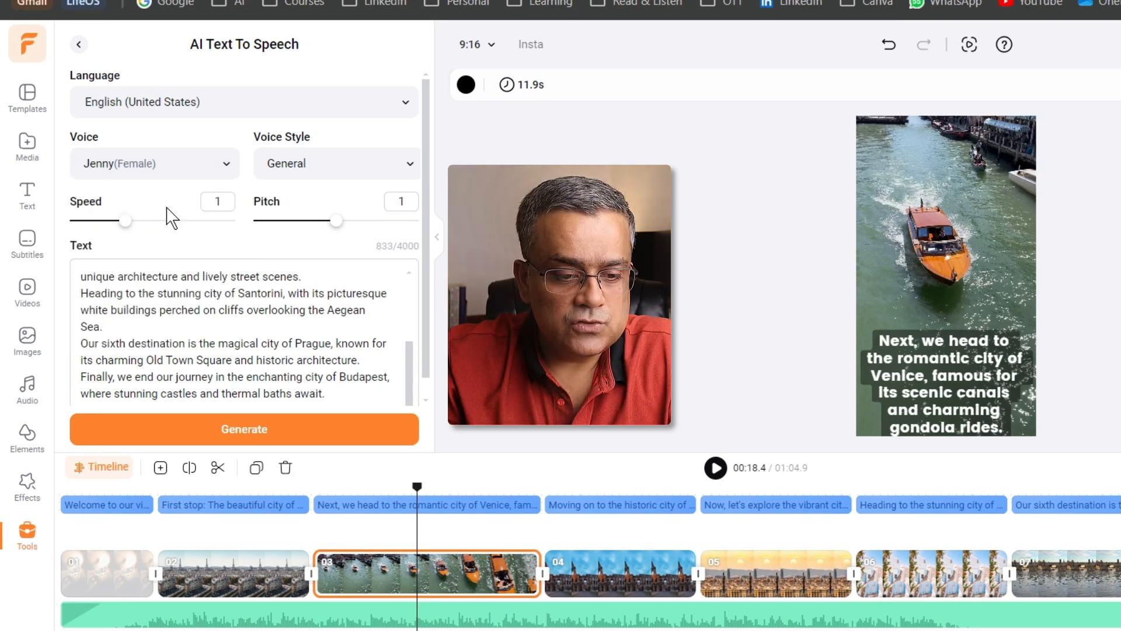
Choose the Brian Multilingual (Male) voice and generate the speech from the script
click(227, 169)
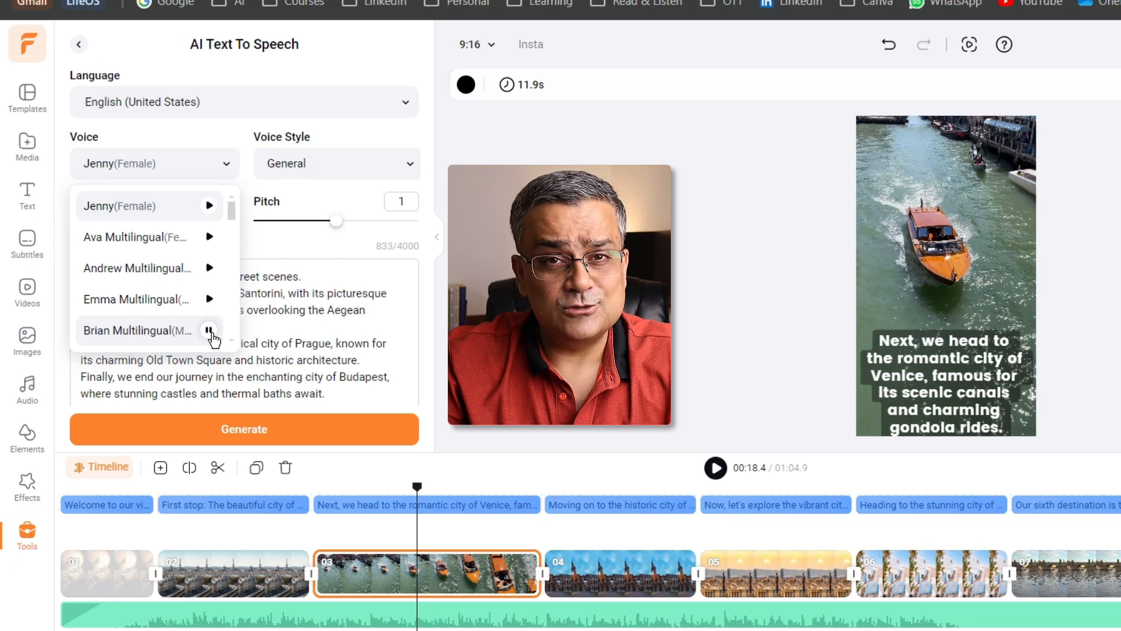
click(291, 222)
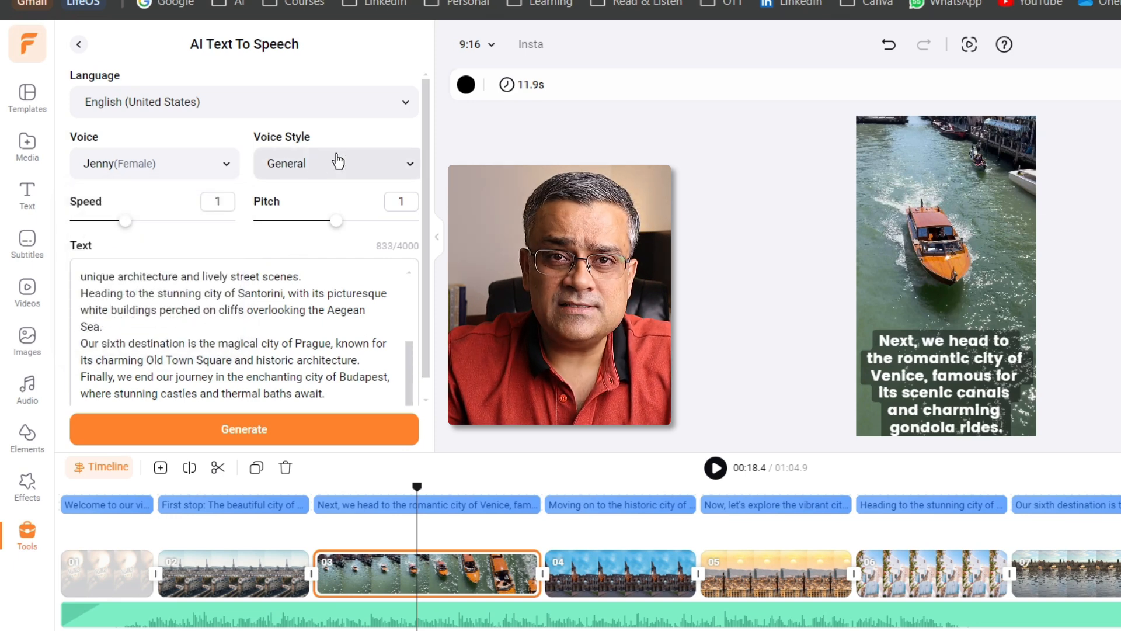
click(312, 167)
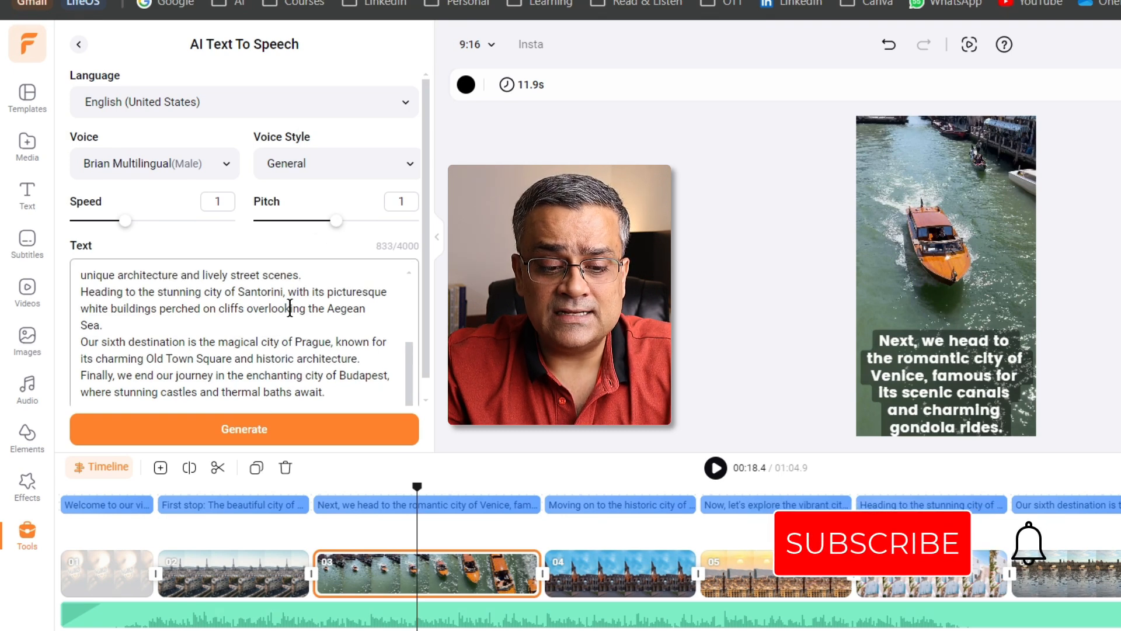
scroll(289, 308, up, 3)
scroll(290, 307, down, 3)
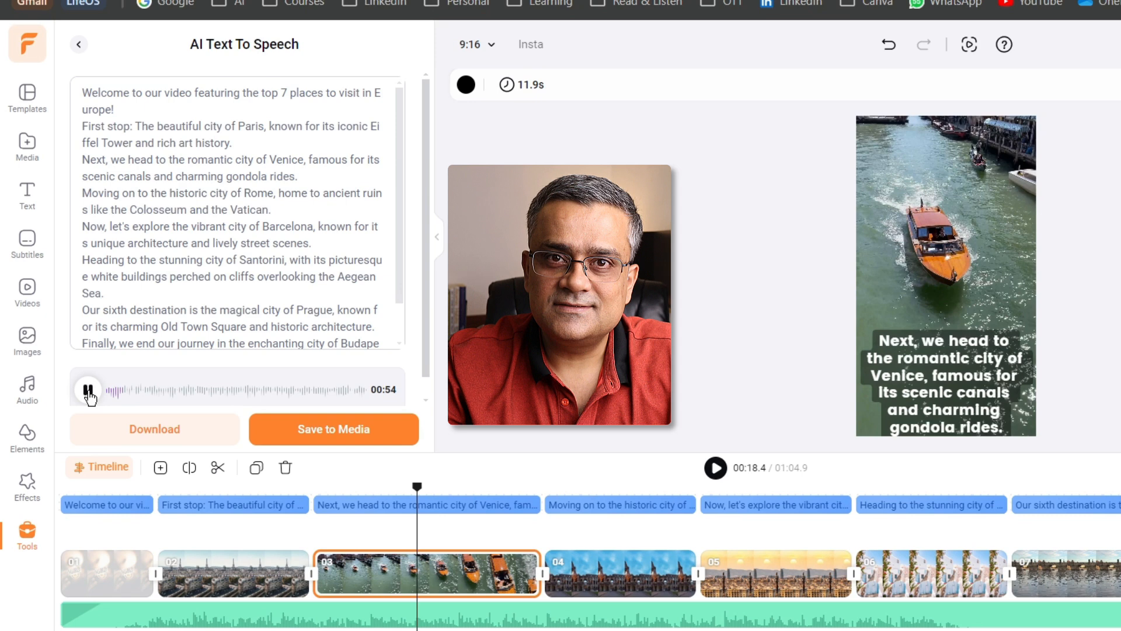
Save the generated speech to the project media and add it at the start of the timeline
click(88, 389)
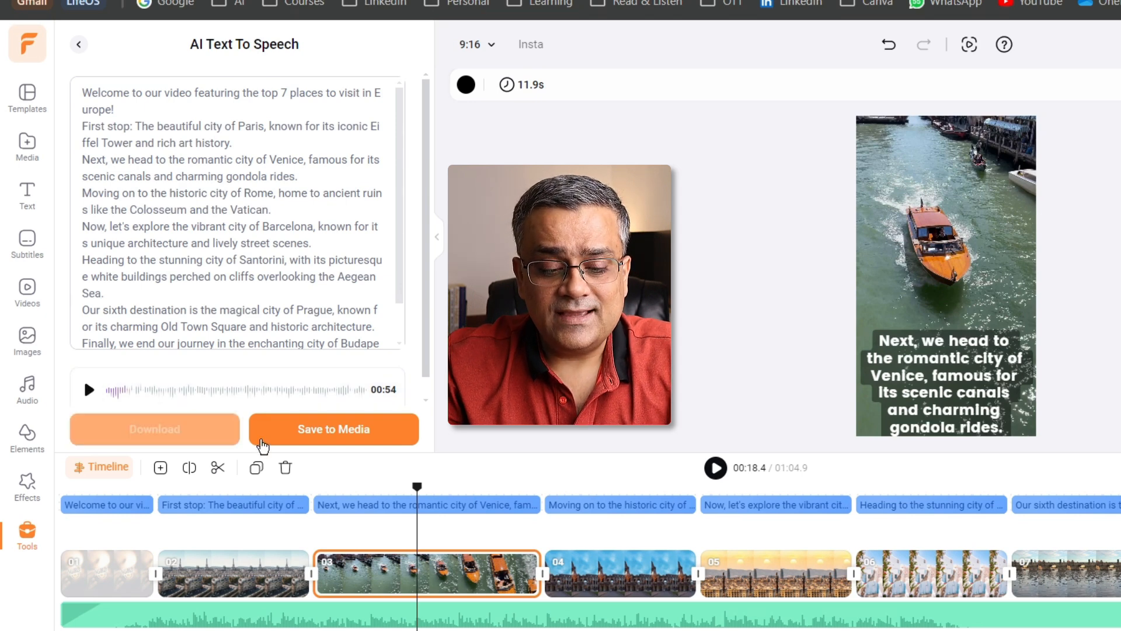
click(344, 435)
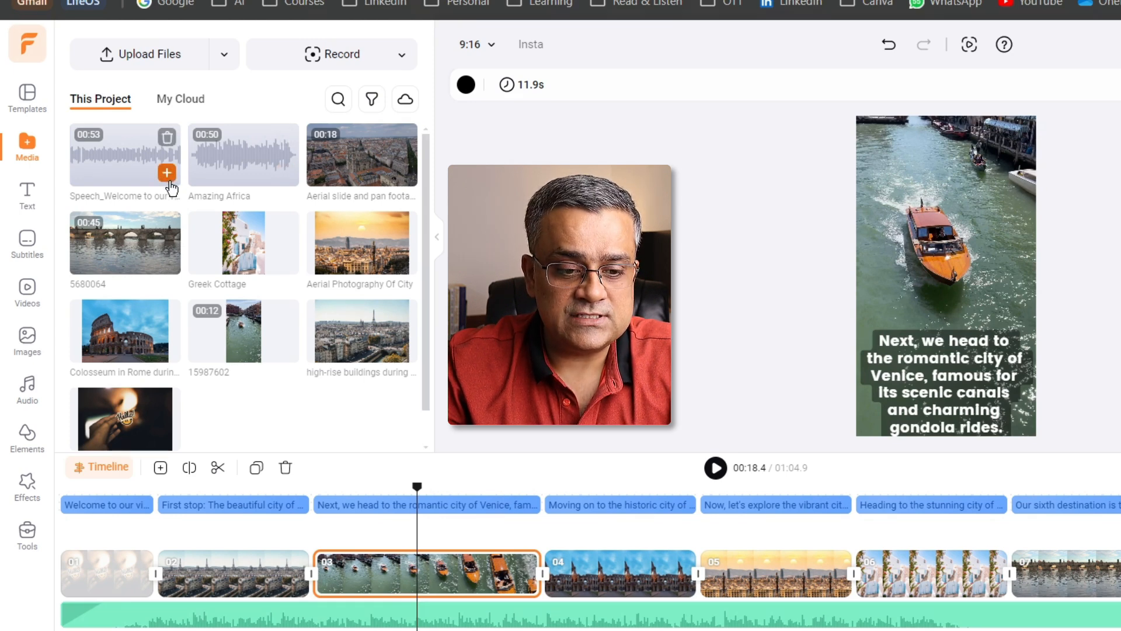
click(167, 174)
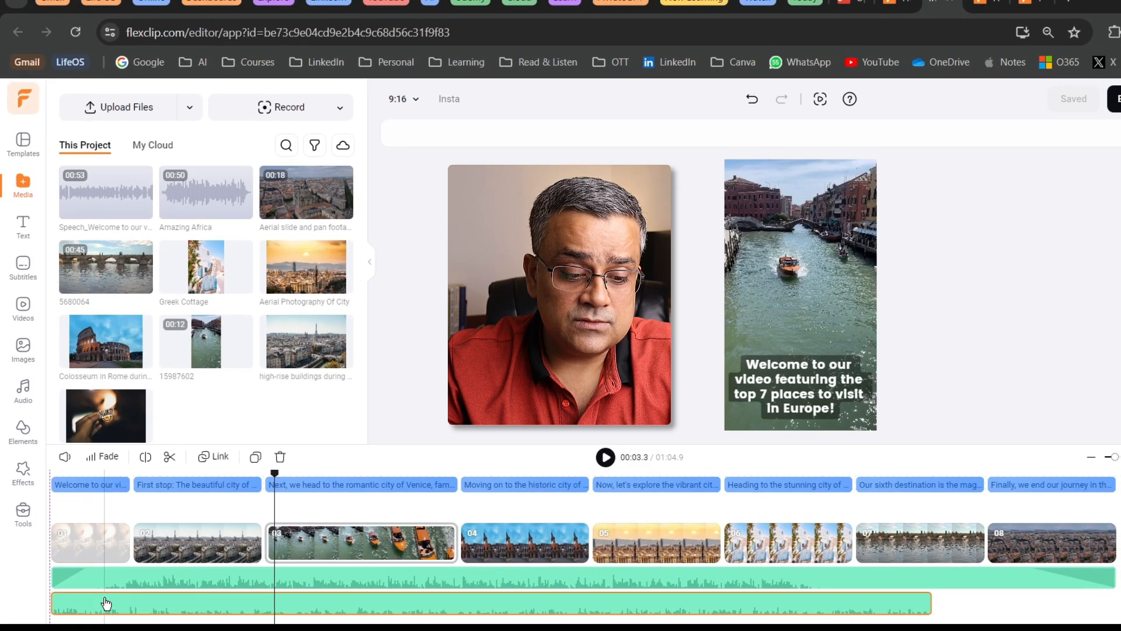
Play back the video from the beginning into the Paris scene to check the voiceover against the music
click(66, 470)
drag(67, 472, 50, 473)
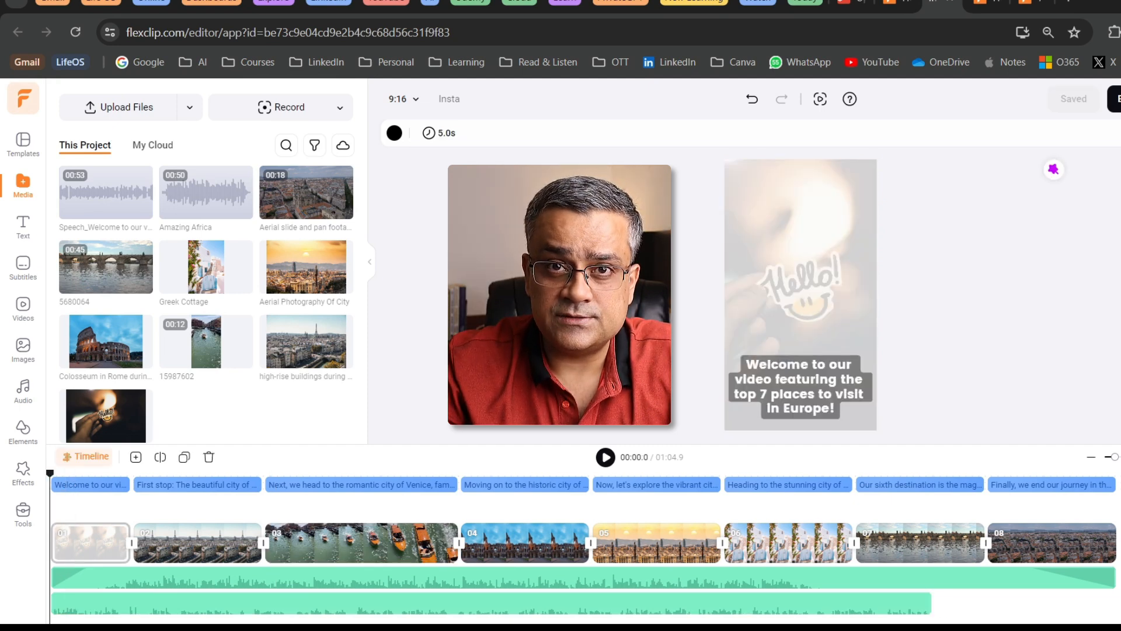
key(space)
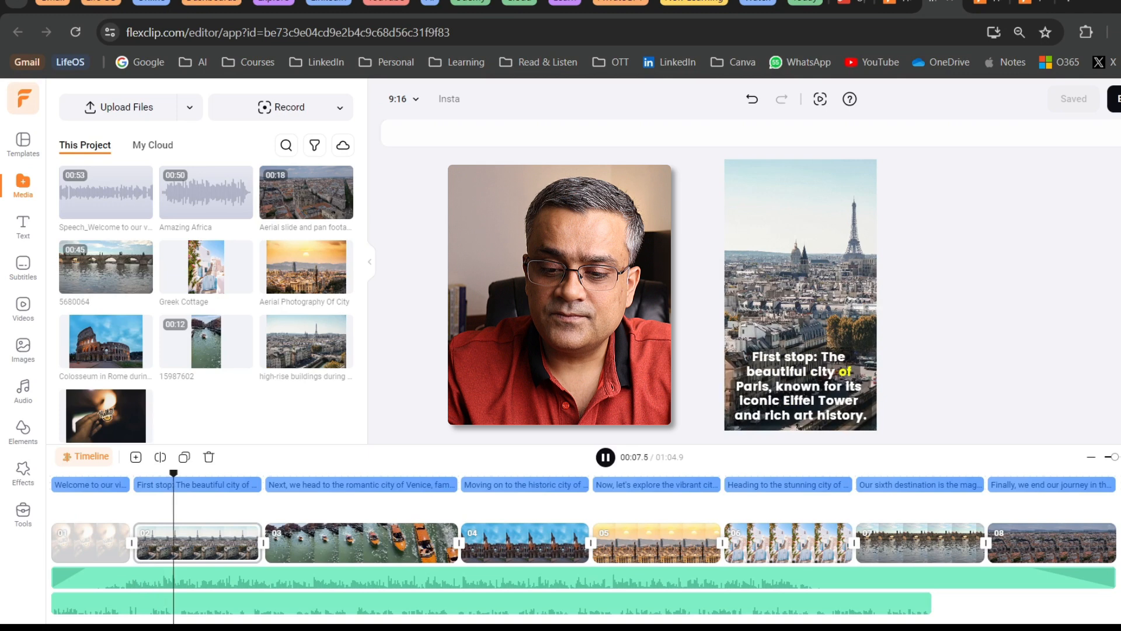
key(space)
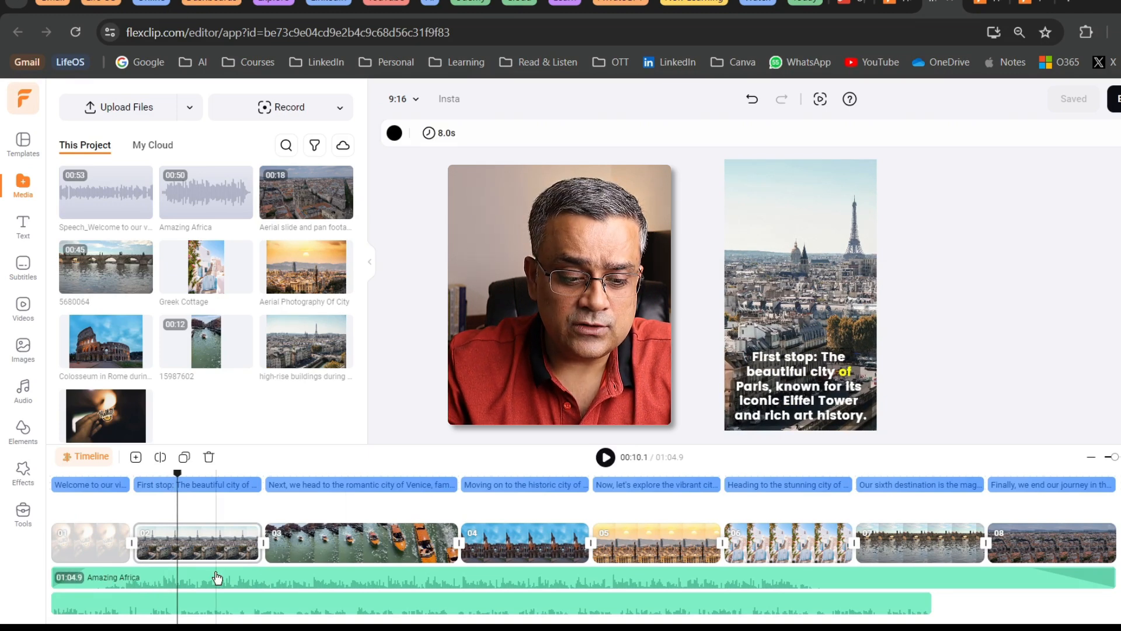
Set the Amazing Africa music volume to 50 and play back the rest of the Paris scene
click(214, 578)
click(65, 456)
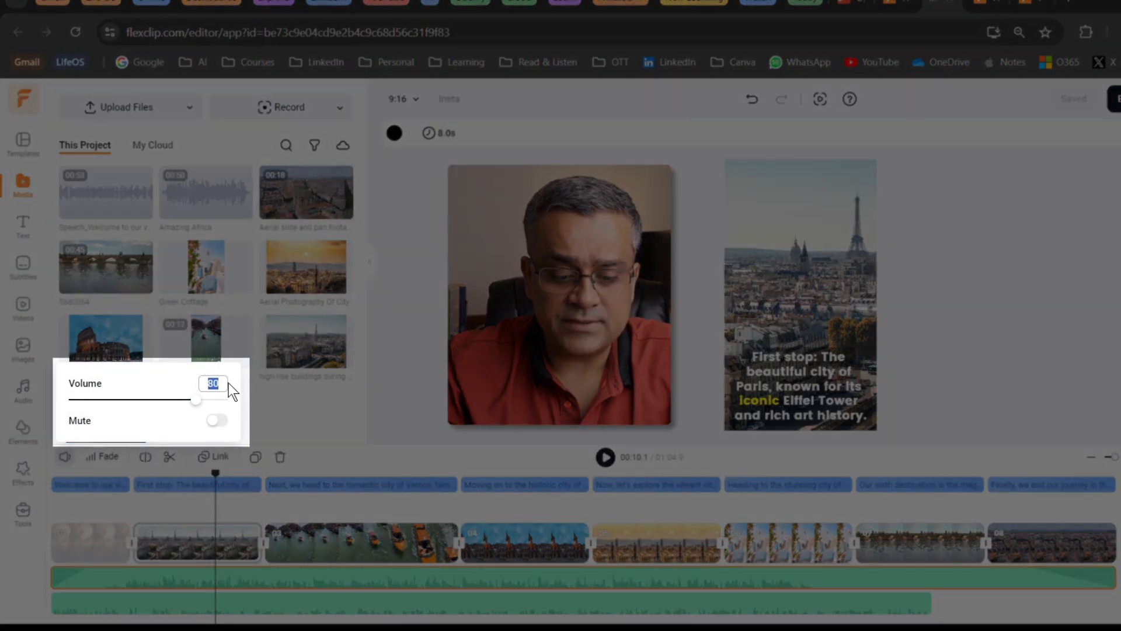
text(50)
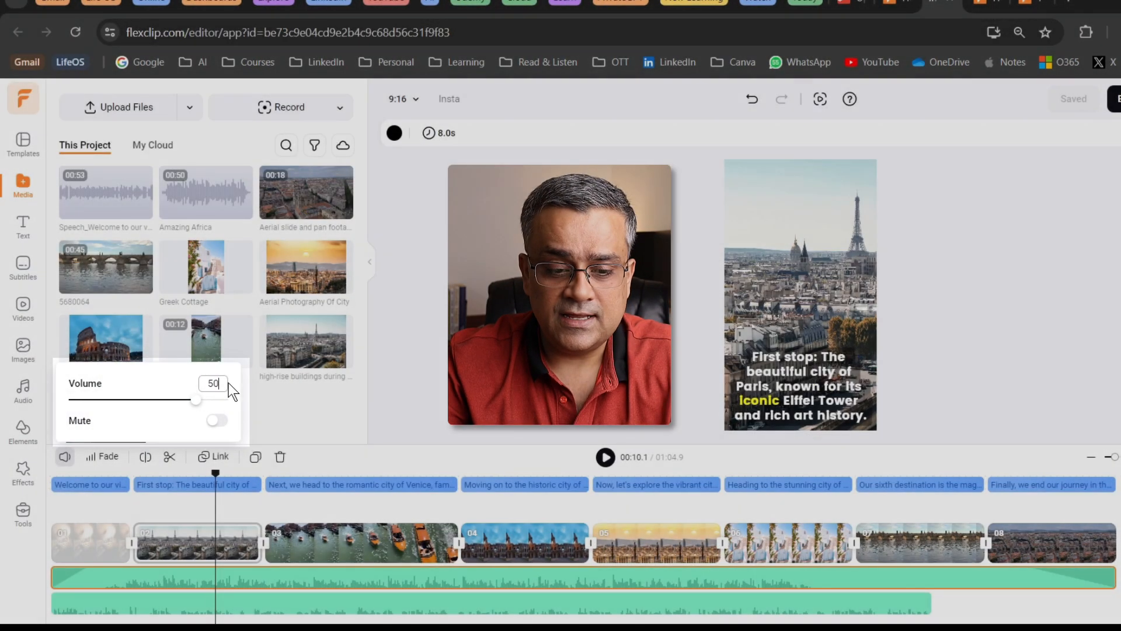
click(231, 495)
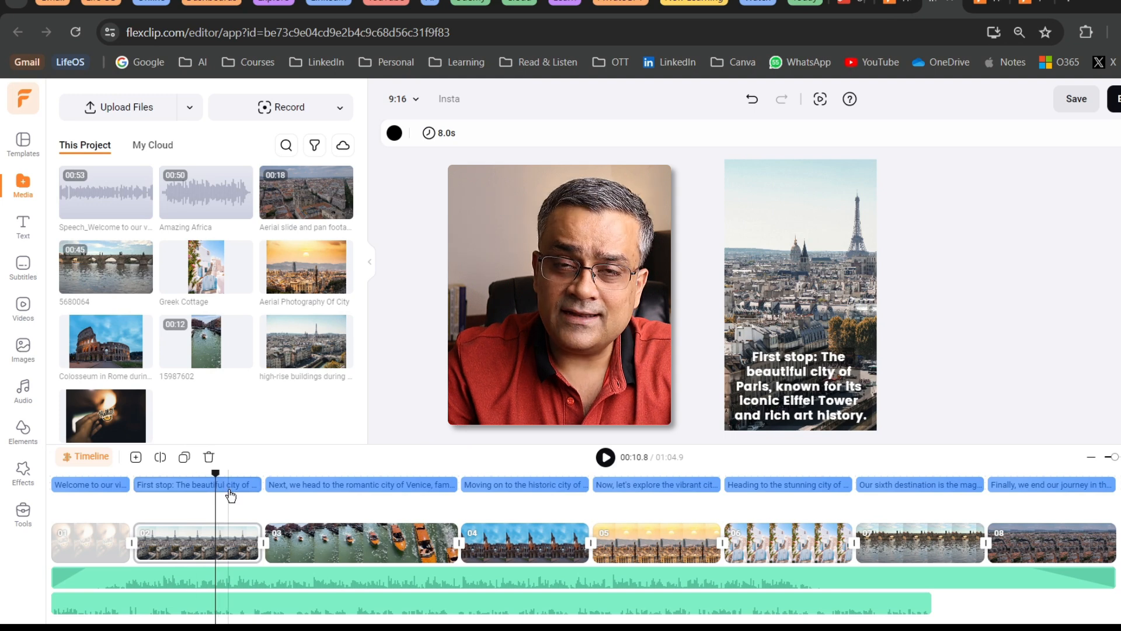
key(space)
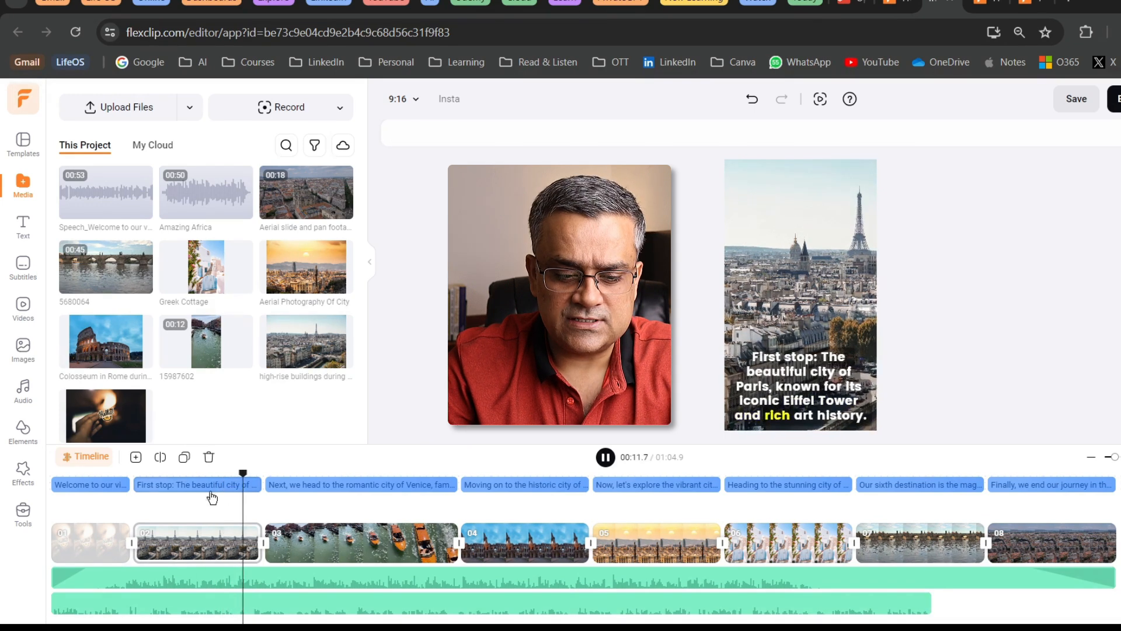
Lower the Amazing Africa music volume to 30 and play back the video from the Paris scene
click(114, 578)
click(64, 456)
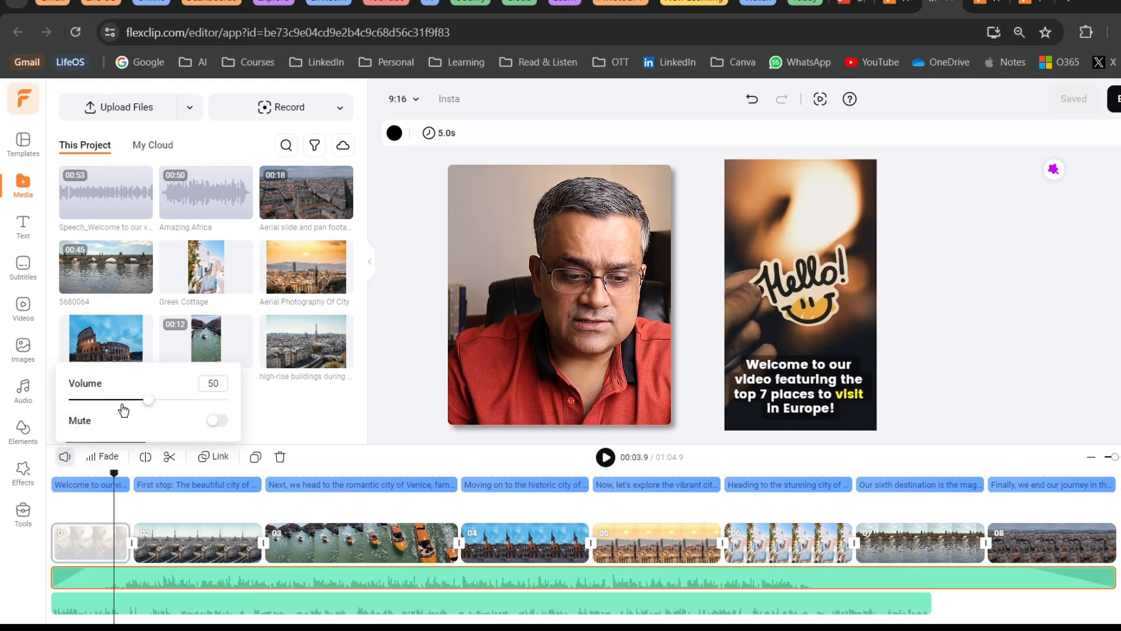
text(30)
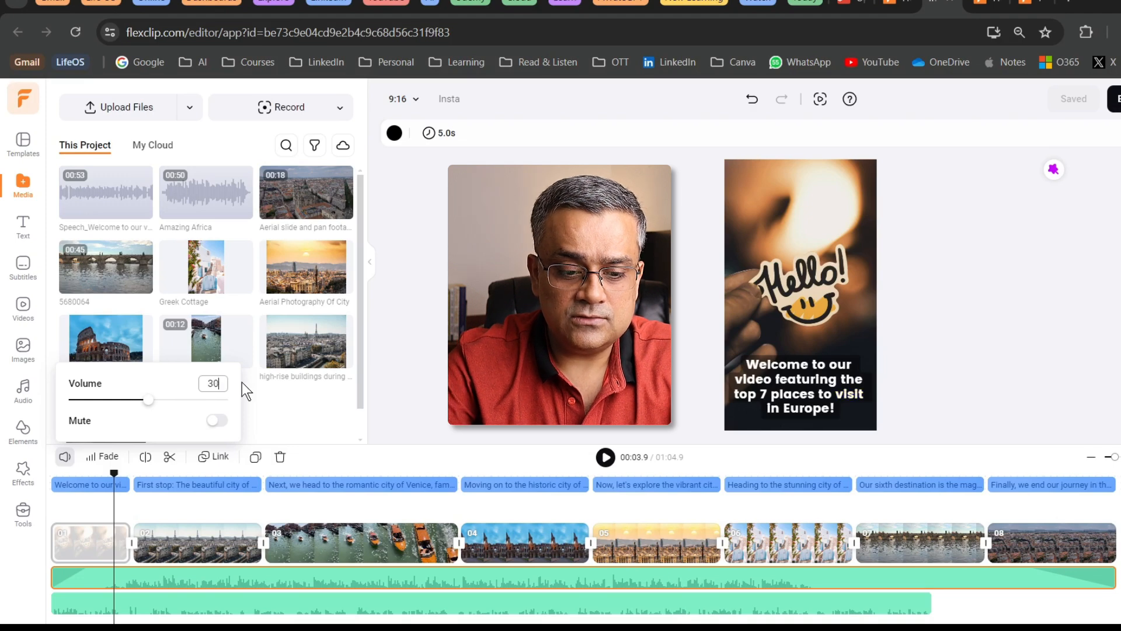
key(Return)
click(202, 506)
key(space)
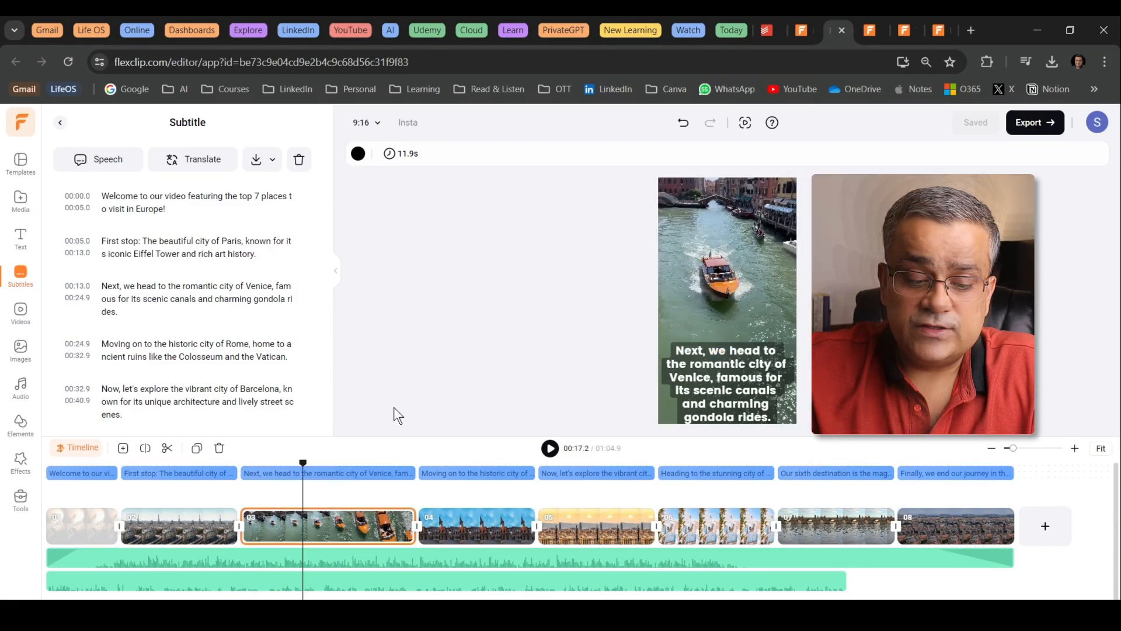
Detach the audio from the Venice clip in scene 03 and delete the detached audio track
click(326, 527)
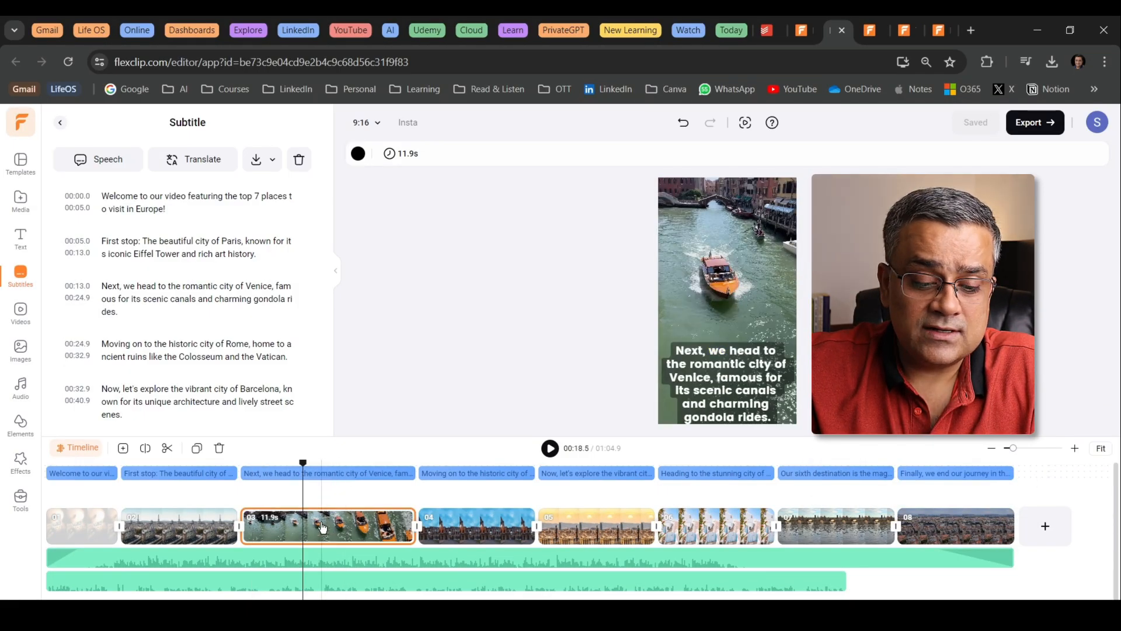
right_click(322, 527)
click(383, 453)
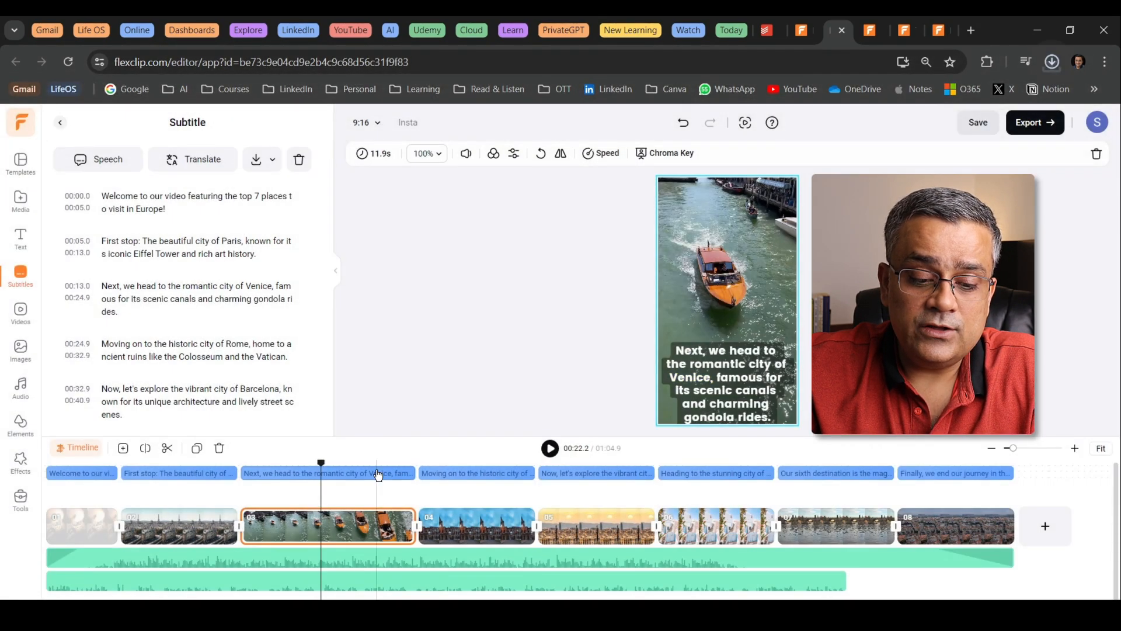
click(343, 532)
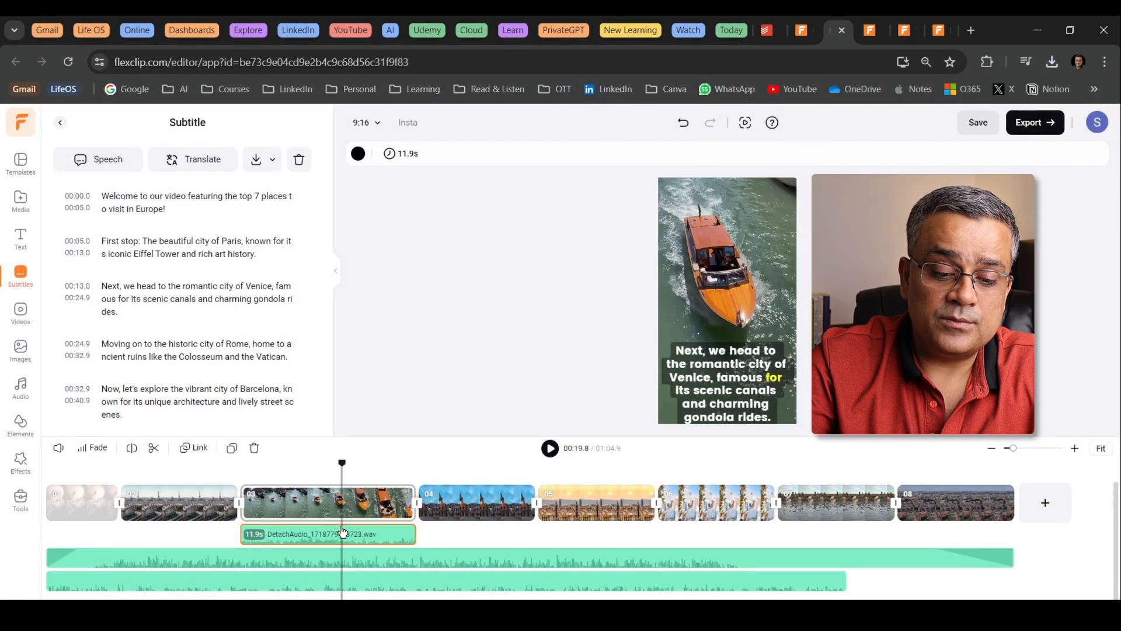
key(Delete)
click(343, 532)
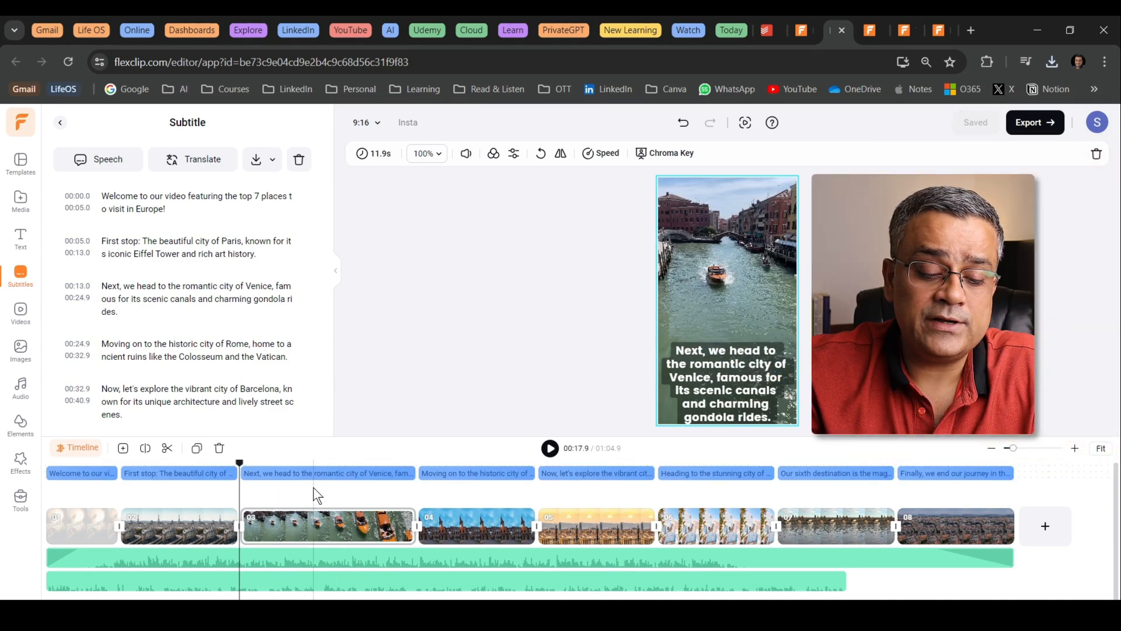
click(377, 581)
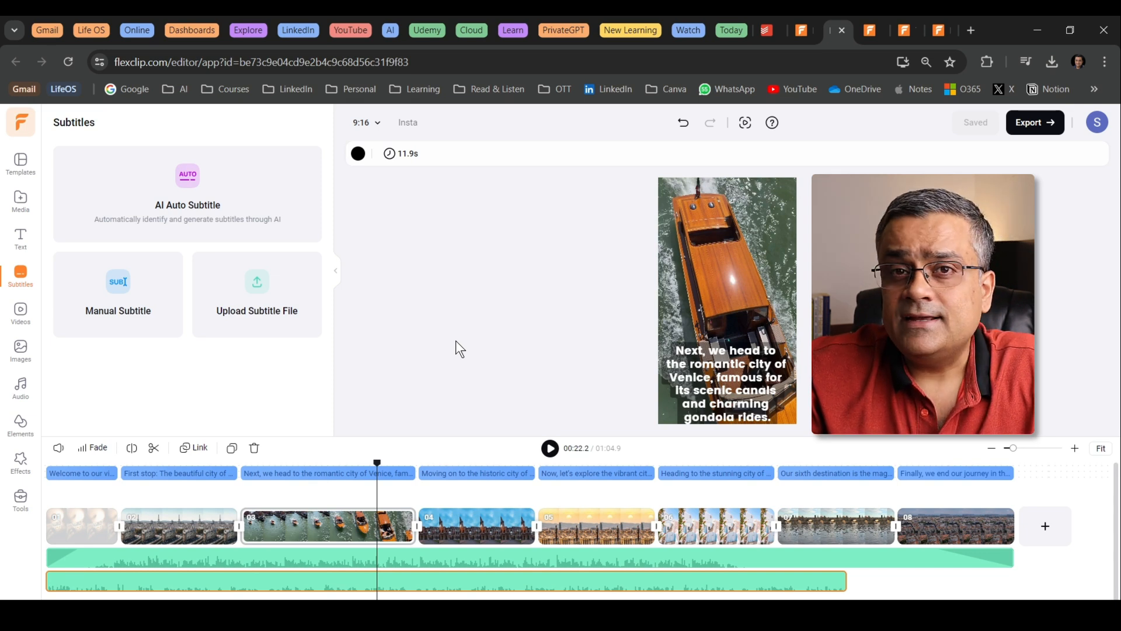
click(409, 473)
mouse_move(409, 473)
mouse_down()
mouse_move(383, 473)
mouse_move(408, 474)
mouse_up()
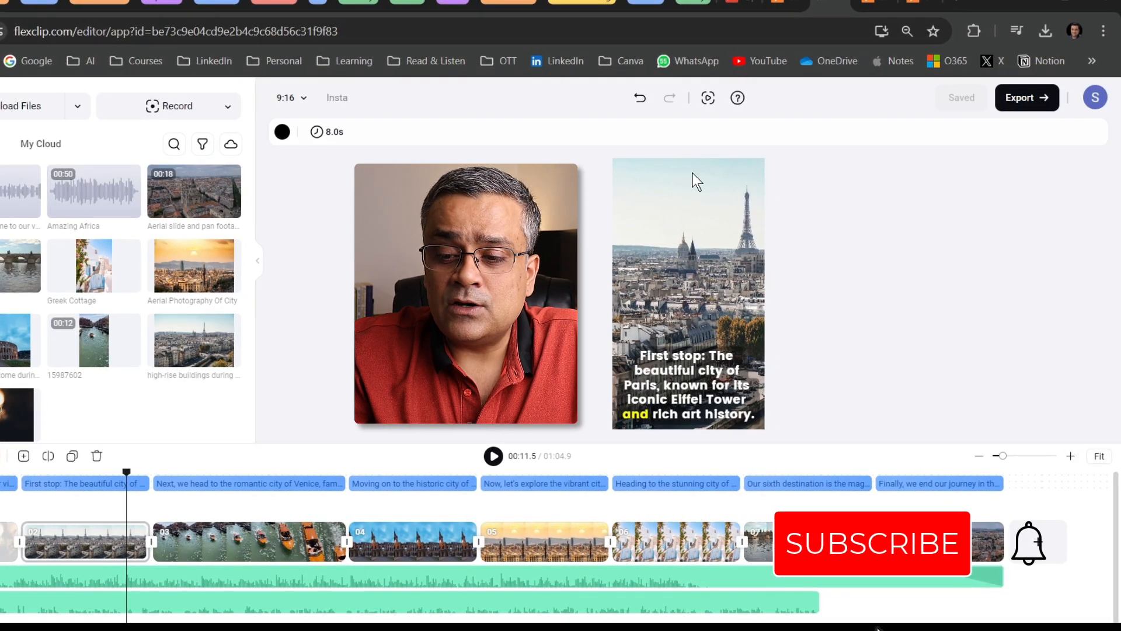
Export the project as a 1080p video at 30fps in High Quality
click(1018, 98)
click(902, 169)
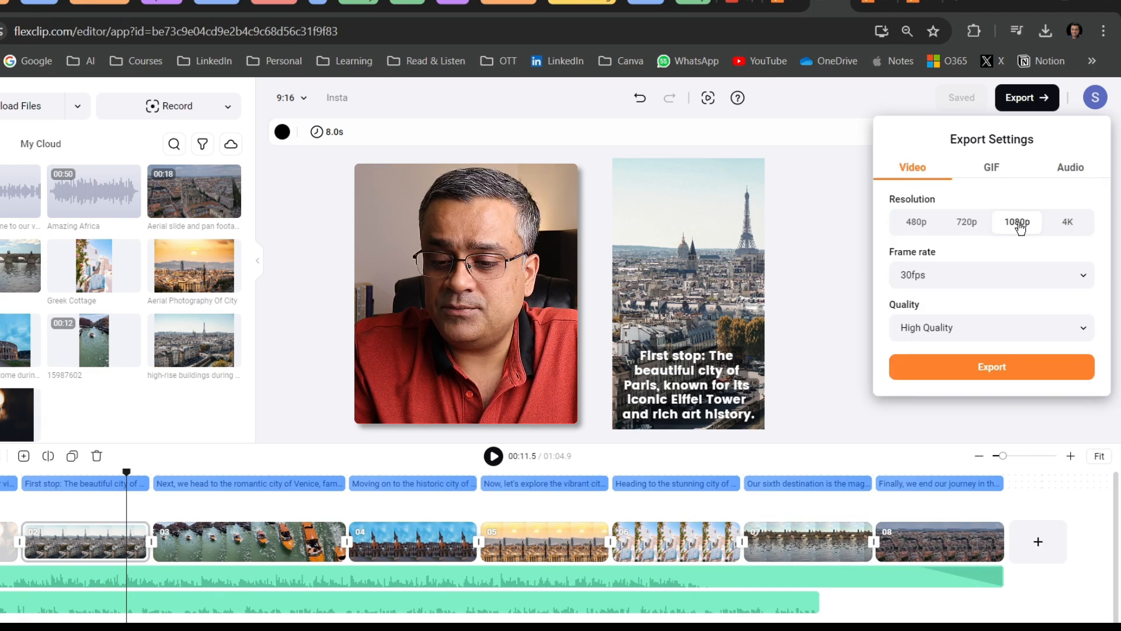
click(1002, 368)
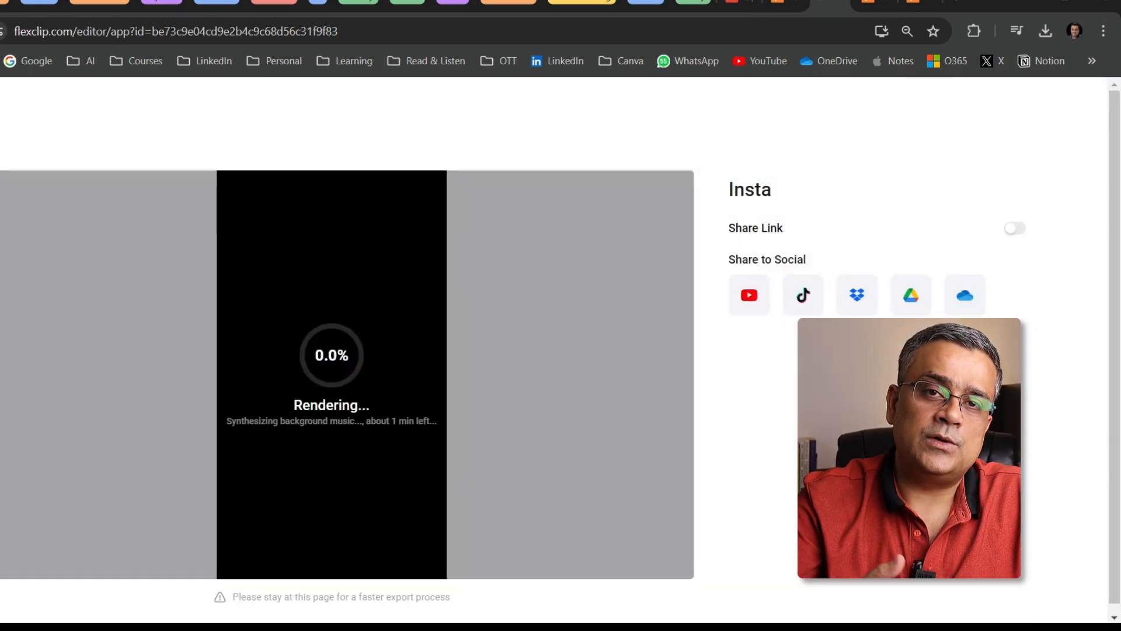